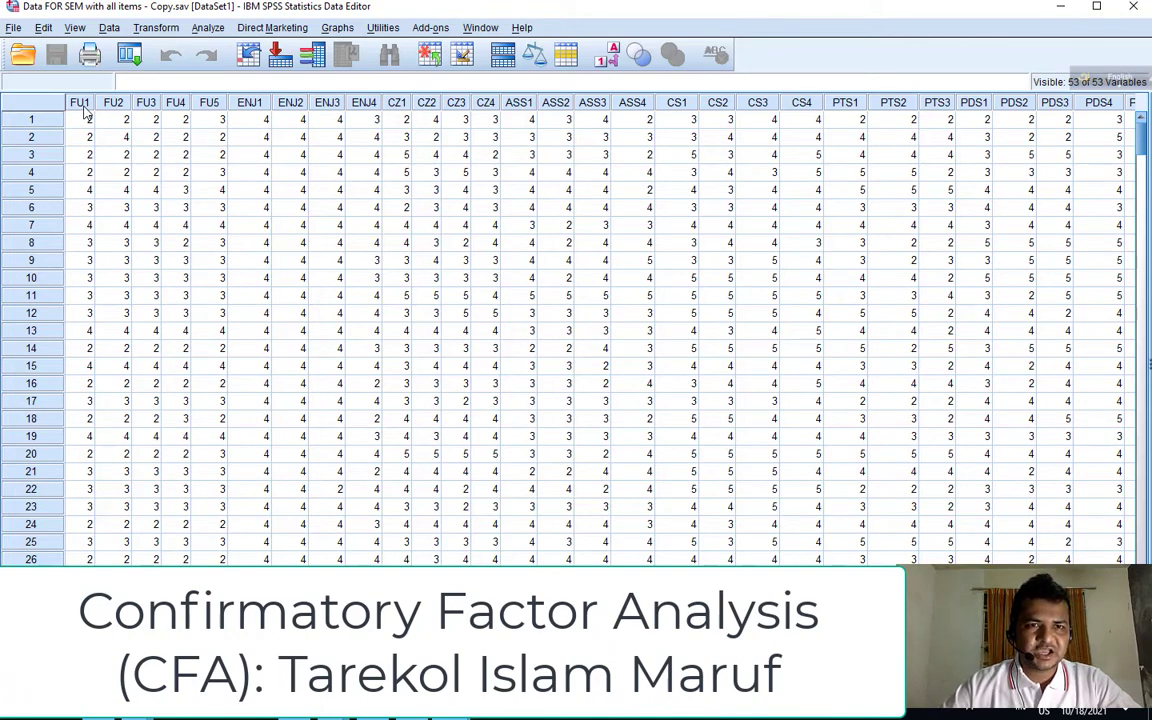
Select the FU5 column in the survey dataset and open the Analyze menu.
{"action": "left_click", "coordinate": [209, 102]}
{"action": "left_click", "coordinate": [207, 27]}
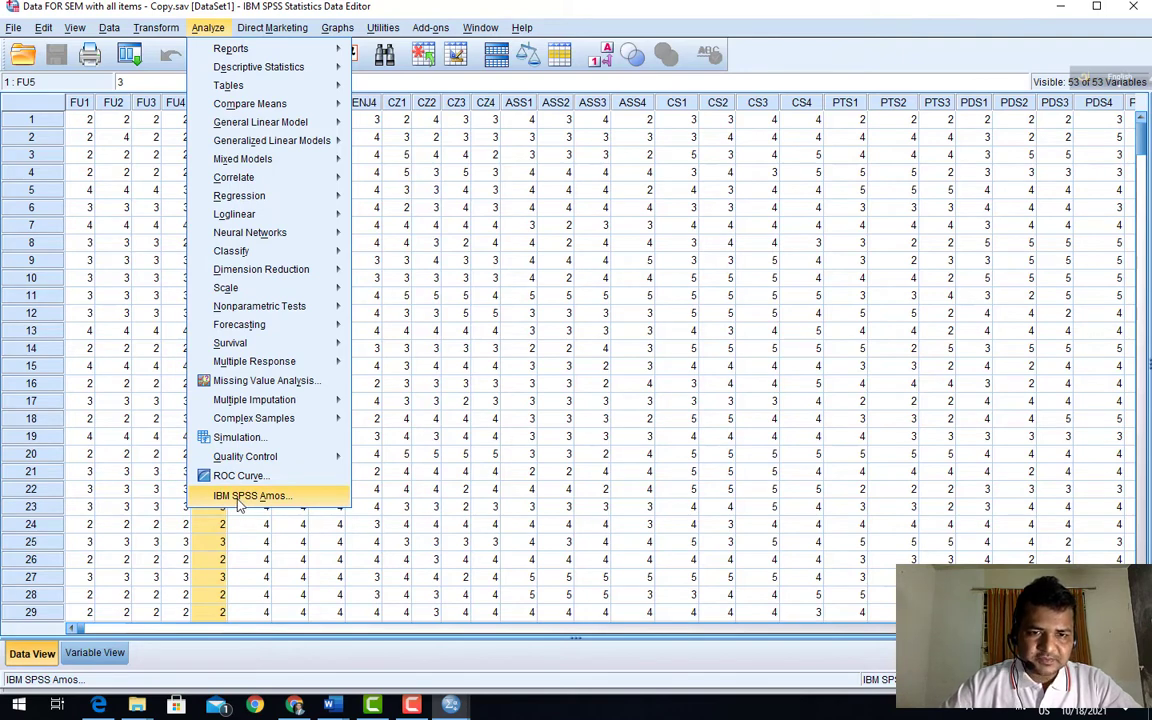
Launch IBM SPSS Amos from the dataset, dismiss its notice, and maximize the window.
{"action": "left_click", "coordinate": [245, 496]}
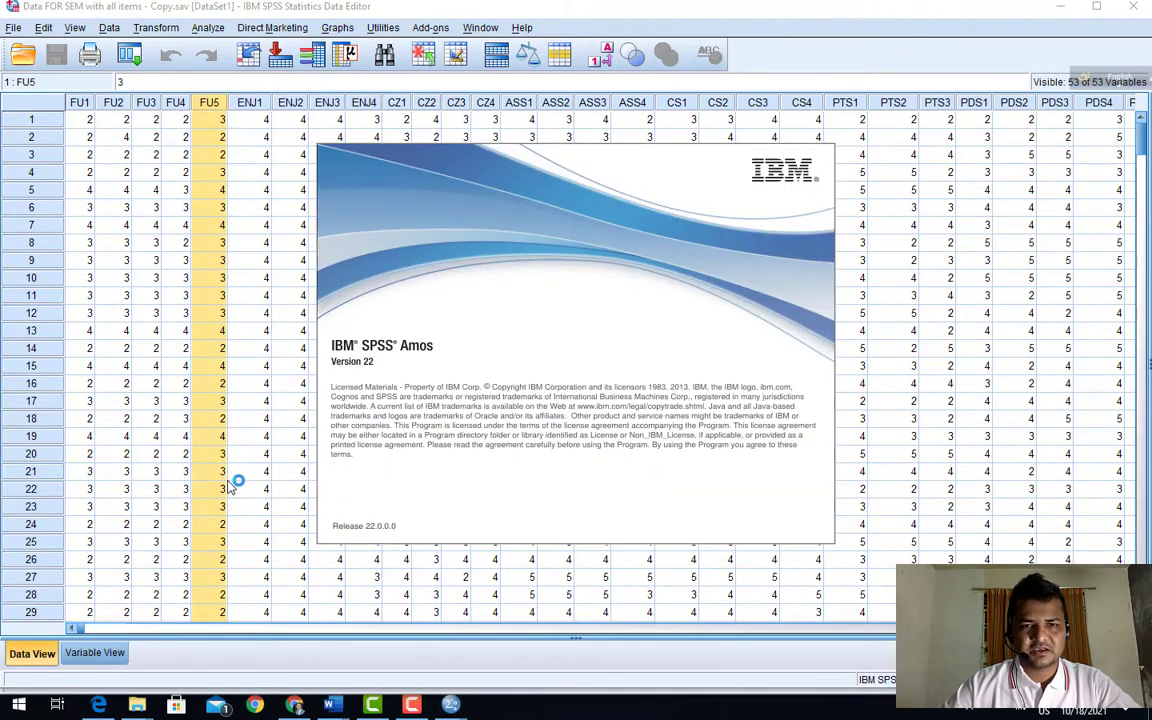
{"action": "left_click", "coordinate": [701, 434]}
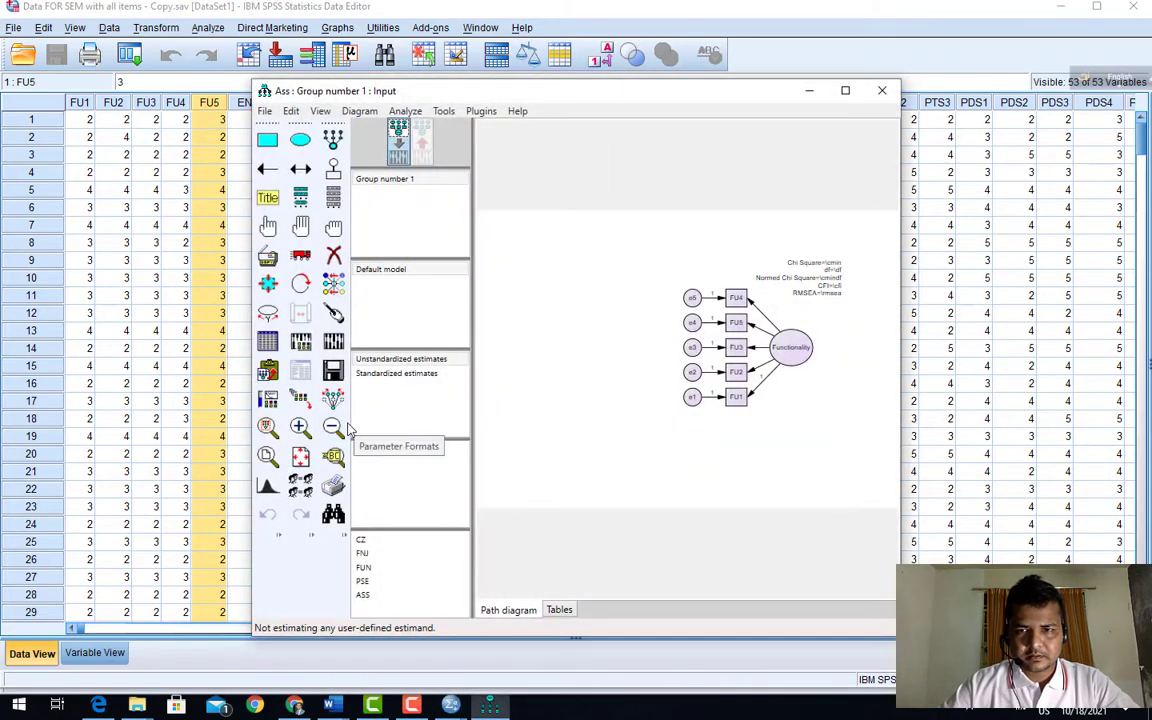
{"action": "left_click", "coordinate": [845, 91]}
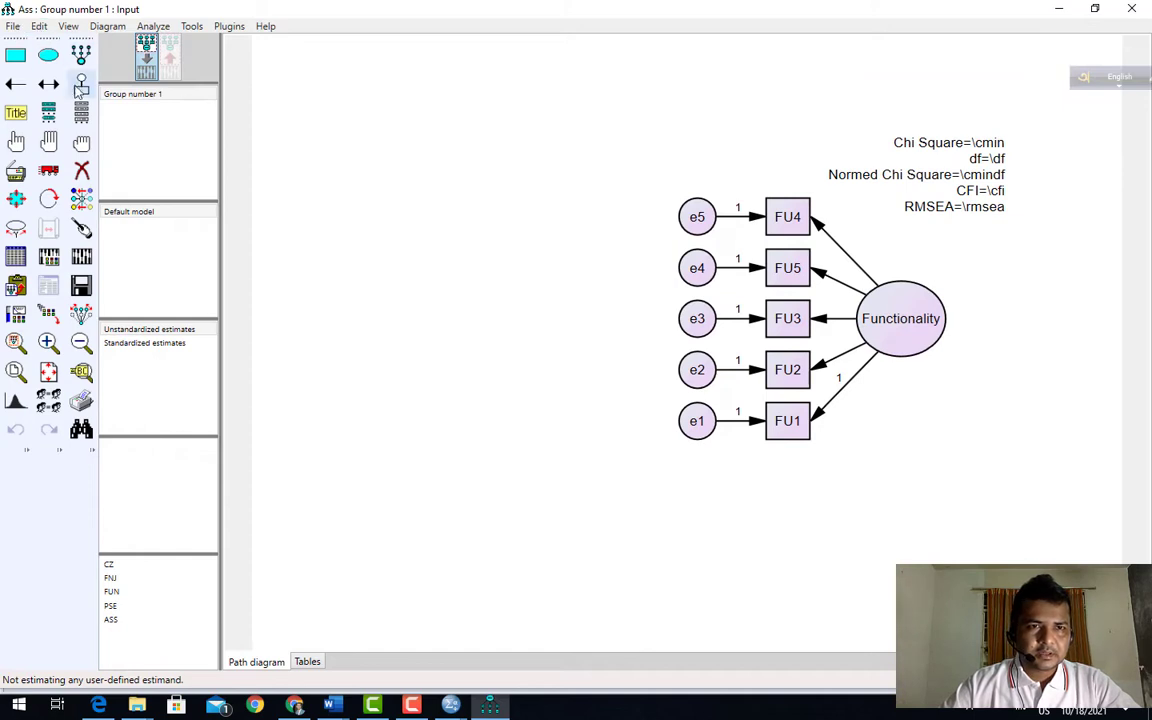
Erase FU1–FU5, e1–e5, the Functionality ellipse and the fit-statistics caption.
{"action": "left_click", "coordinate": [81, 170]}
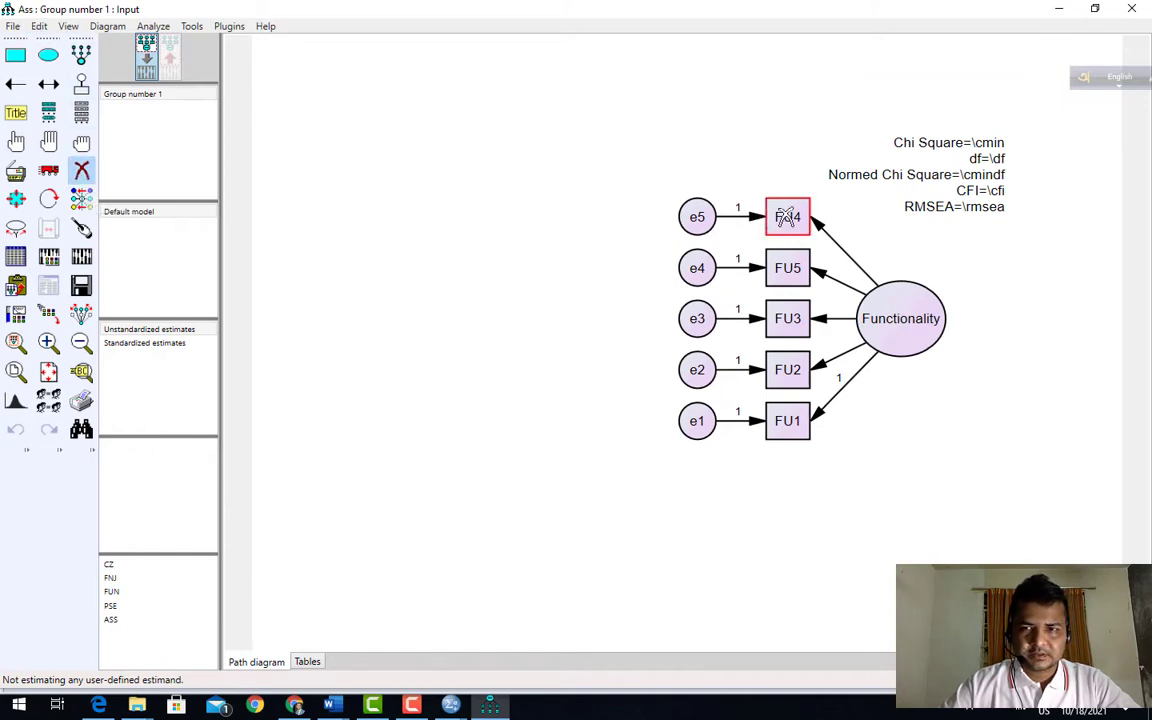
{"action": "left_click", "coordinate": [785, 215]}
{"action": "left_click", "coordinate": [698, 217]}
{"action": "left_click", "coordinate": [788, 267]}
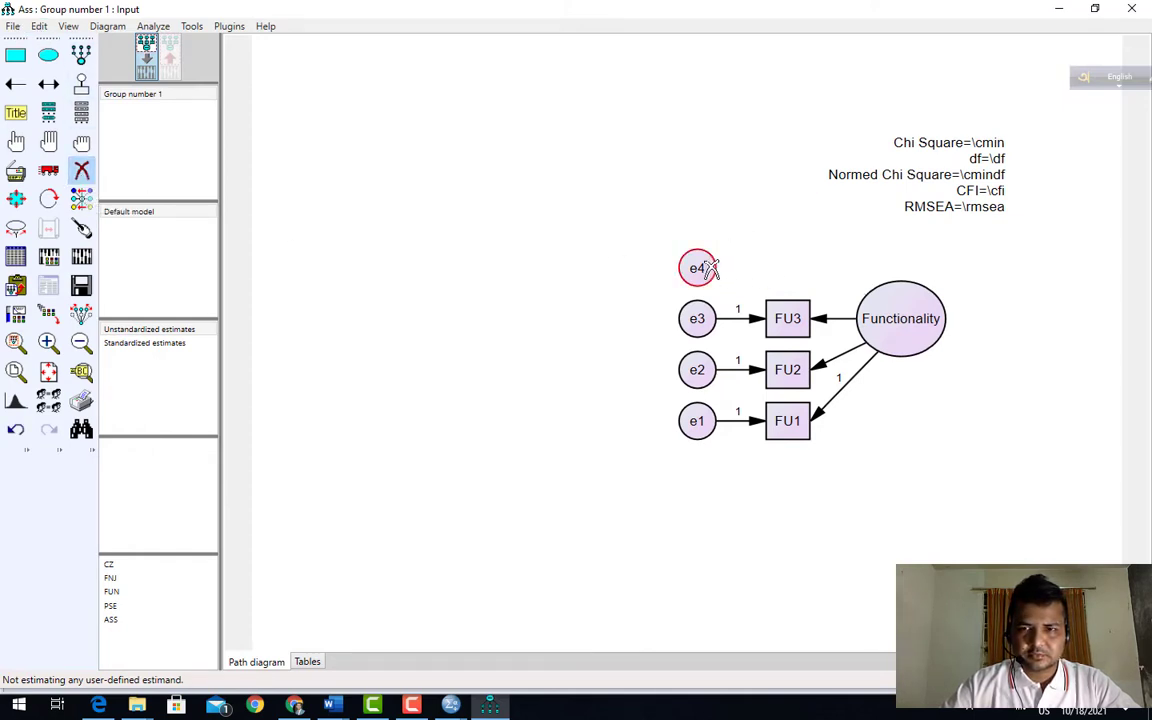
{"action": "left_click", "coordinate": [697, 267]}
{"action": "left_click", "coordinate": [697, 318]}
{"action": "left_click", "coordinate": [779, 319]}
{"action": "left_click", "coordinate": [785, 370]}
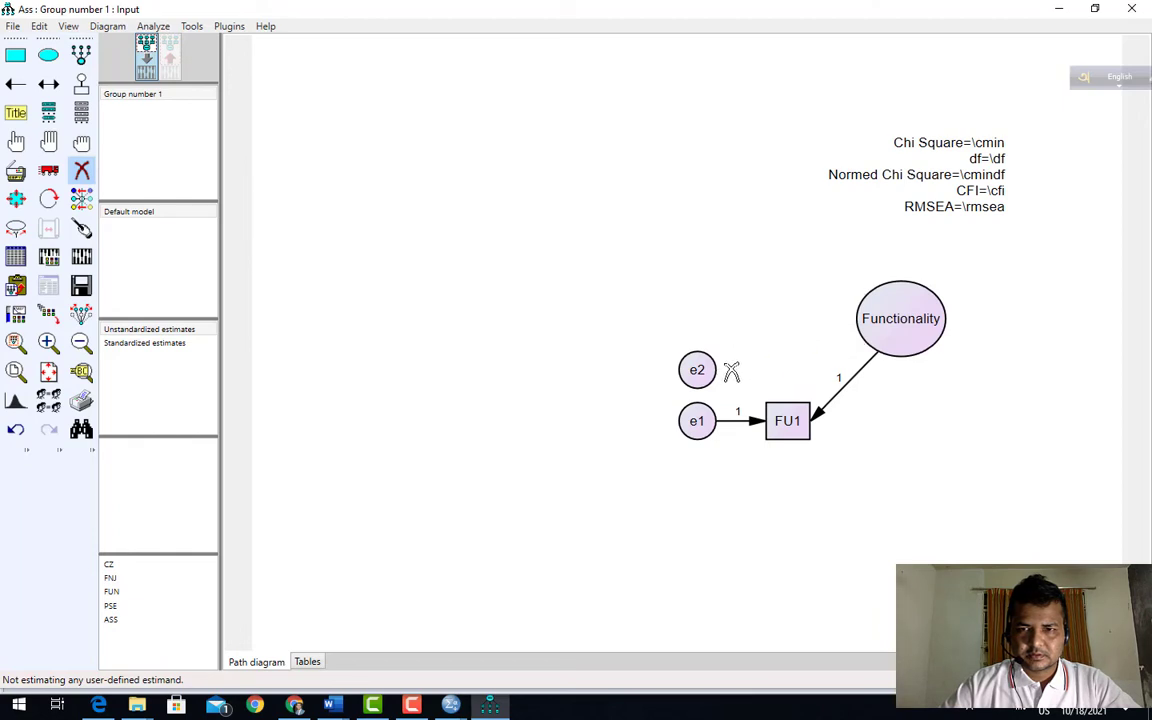
{"action": "left_click", "coordinate": [697, 370]}
{"action": "left_click", "coordinate": [697, 420]}
{"action": "left_click", "coordinate": [772, 425]}
{"action": "left_click", "coordinate": [895, 321]}
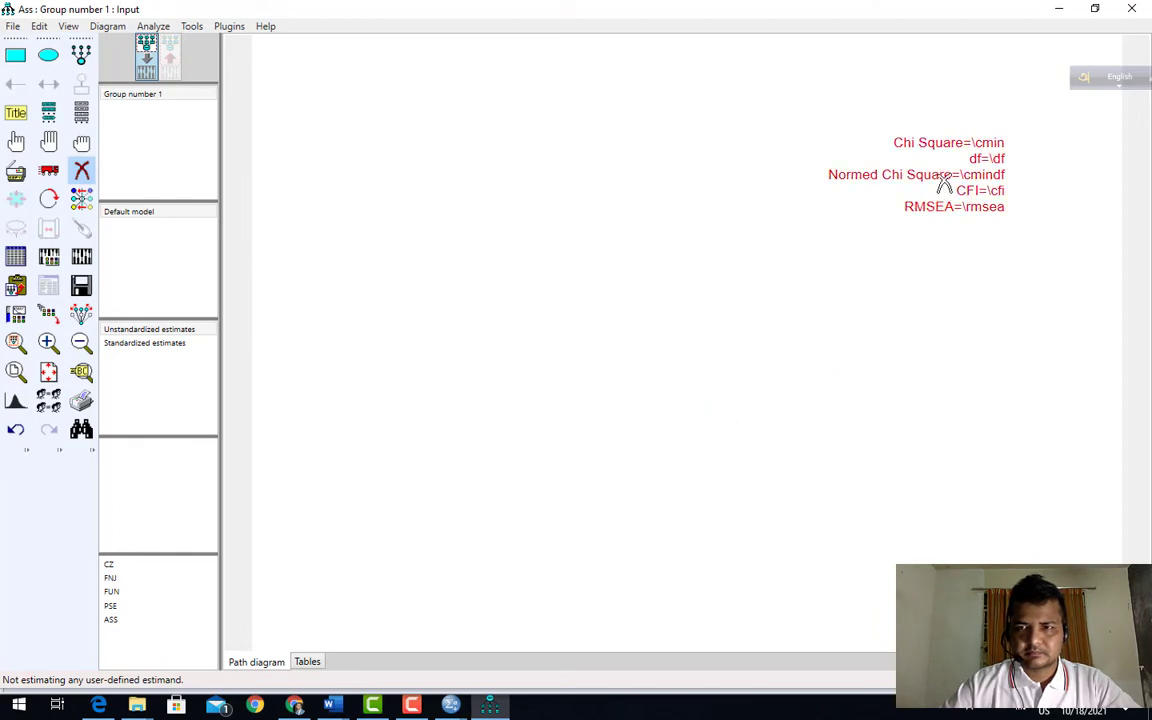
{"action": "left_click", "coordinate": [944, 188]}
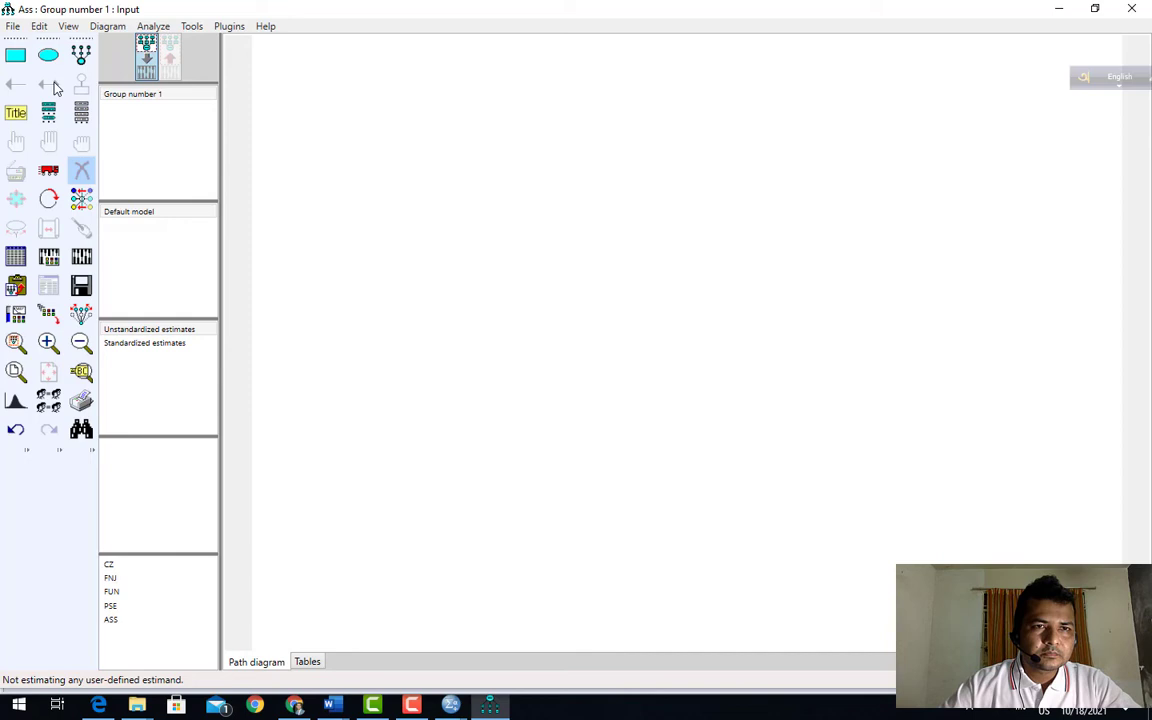
Draw a latent factor ellipse with five indicators and error terms.
{"action": "left_click", "coordinate": [83, 60]}
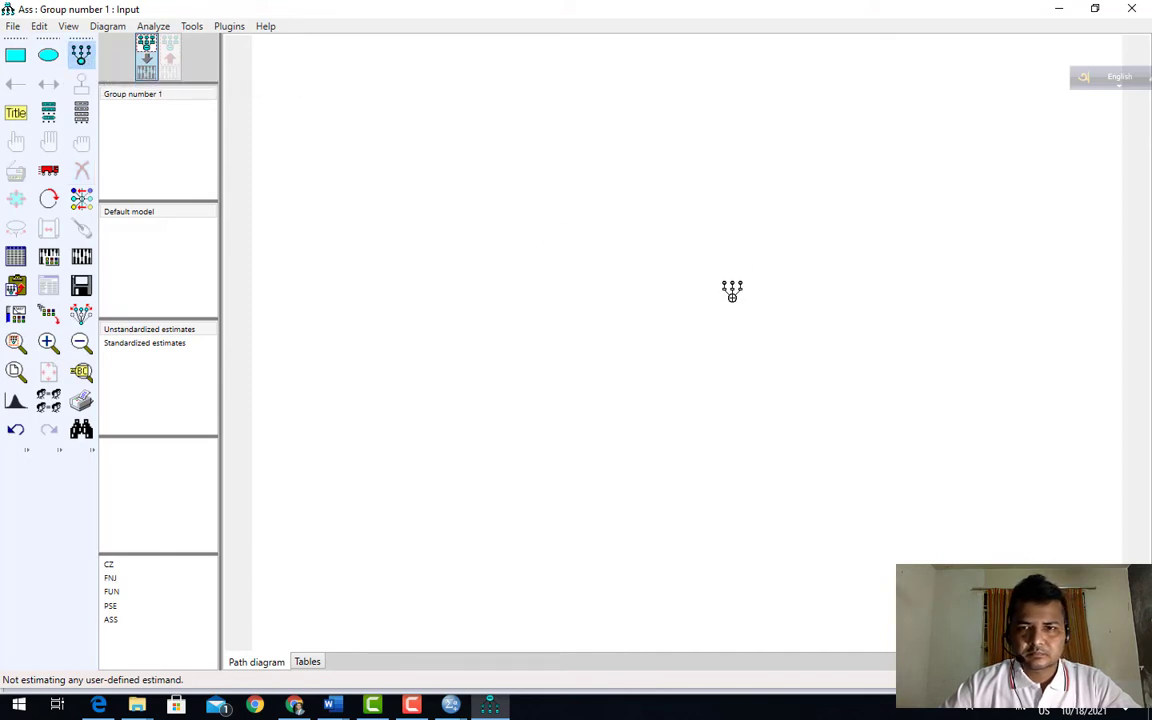
{"action": "mouse_move", "coordinate": [723, 334]}
{"action": "left_mouse_down"}
{"action": "mouse_move", "coordinate": [802, 356]}
{"action": "mouse_move", "coordinate": [845, 394]}
{"action": "left_mouse_up"}
{"action": "left_click", "coordinate": [788, 345]}
{"action": "left_click", "coordinate": [788, 345]}
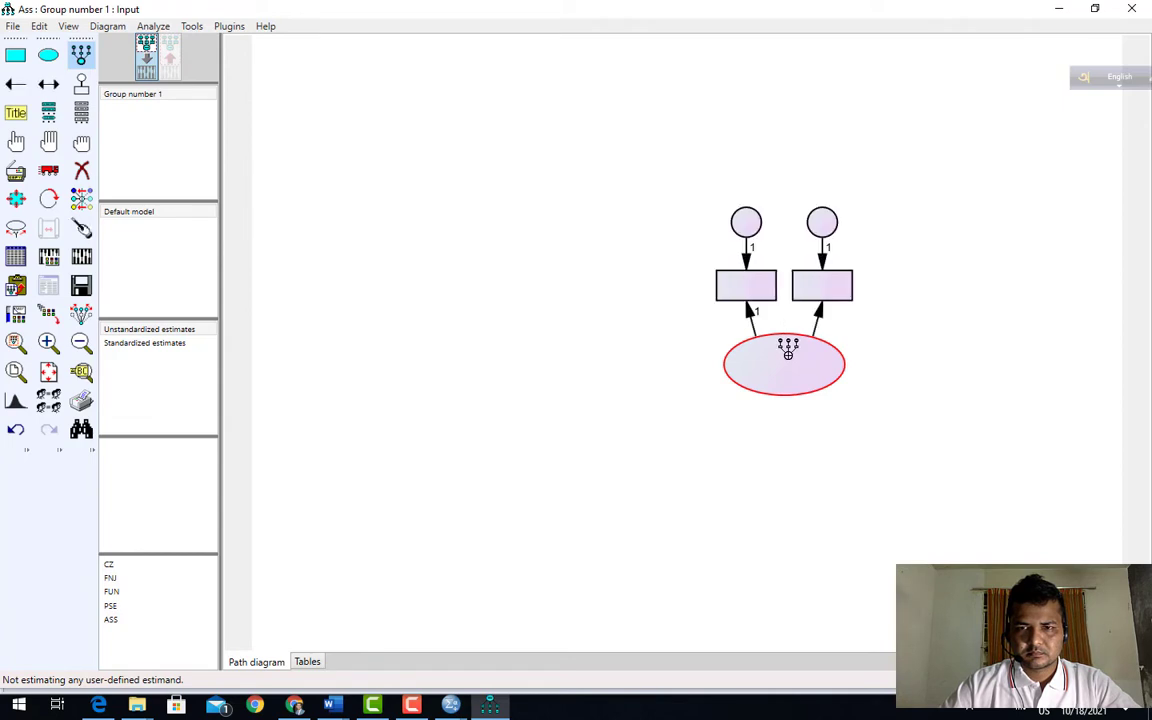
{"action": "left_click", "coordinate": [788, 346]}
{"action": "left_click", "coordinate": [788, 347]}
{"action": "left_click", "coordinate": [788, 347]}
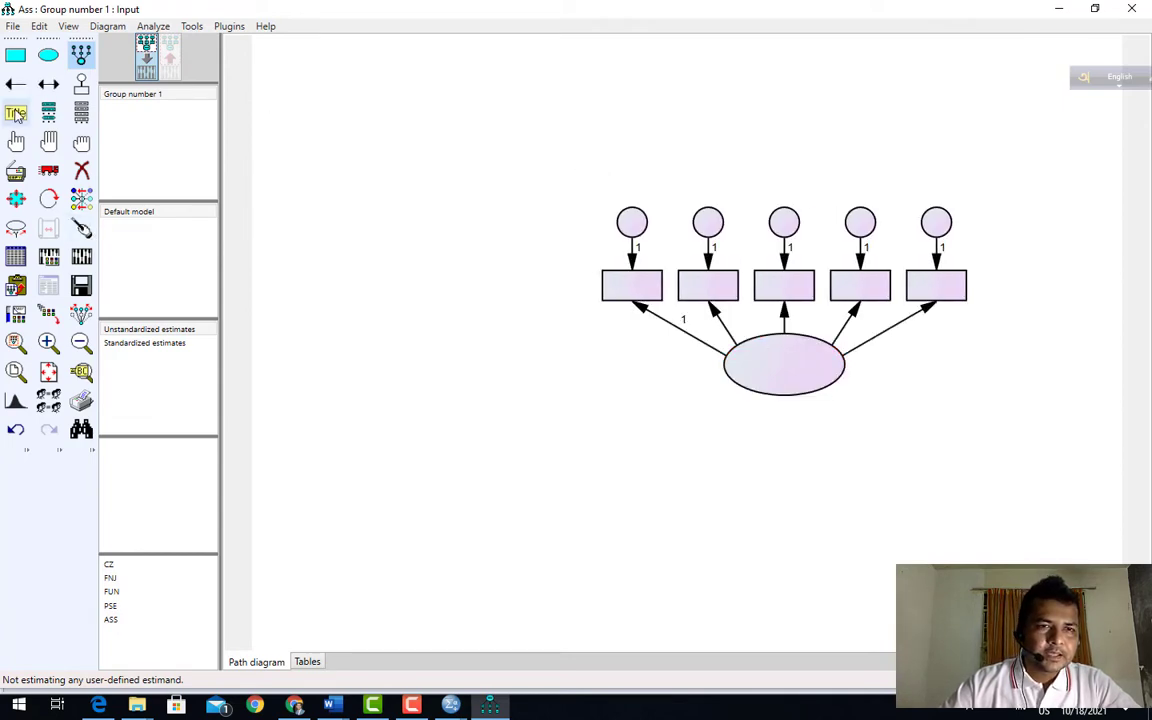
Assign dataset variables FU1, FU2, FU3, FU4 and FU5 to the five indicator boxes.
{"action": "left_click", "coordinate": [81, 112]}
{"action": "left_click", "coordinate": [341, 151]}
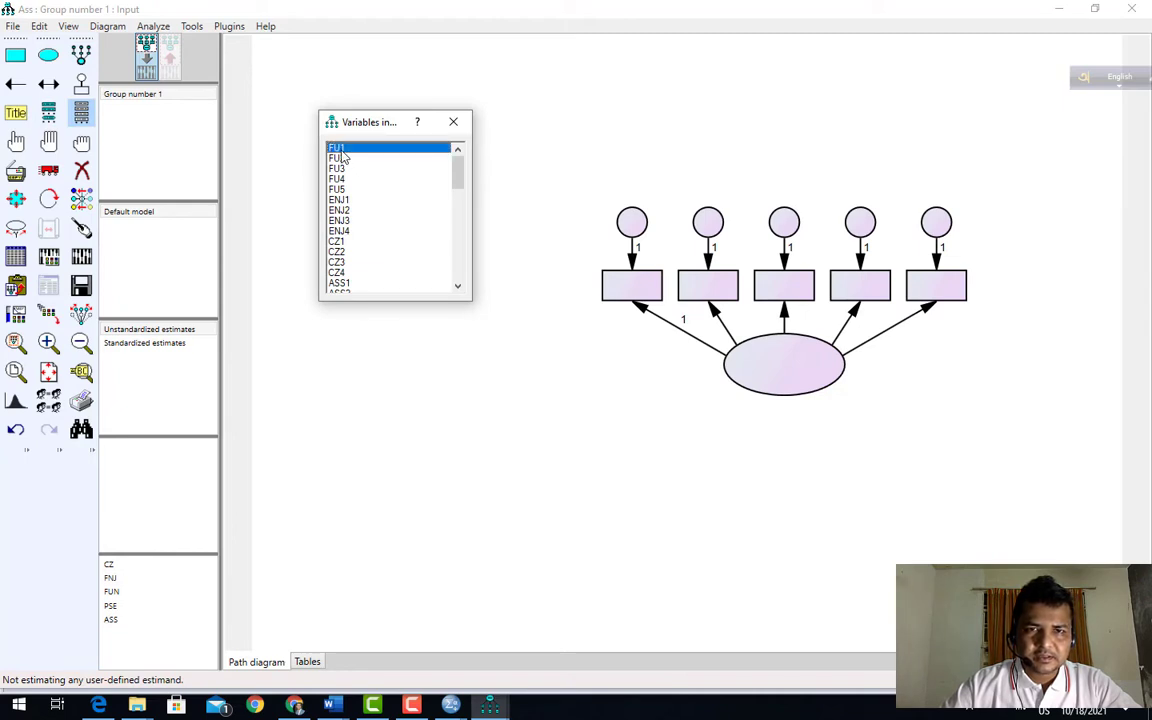
{"action": "left_click_drag", "start_coordinate": [343, 158], "coordinate": [632, 290]}
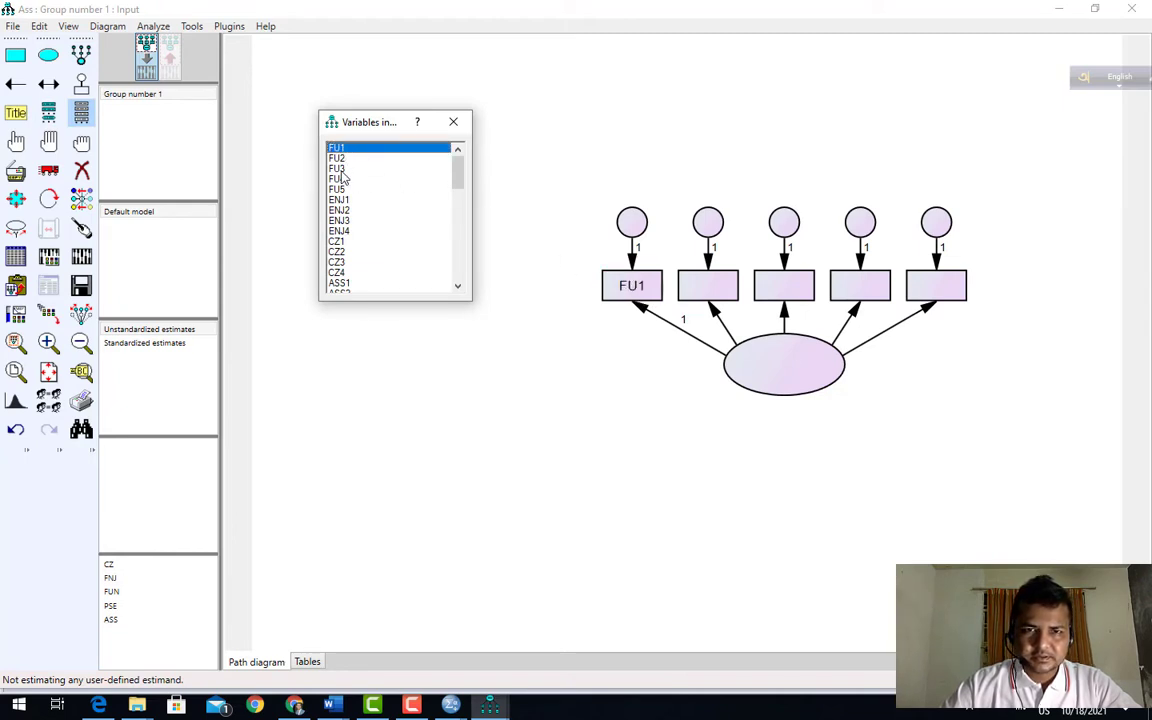
{"action": "left_click_drag", "start_coordinate": [340, 158], "coordinate": [708, 288]}
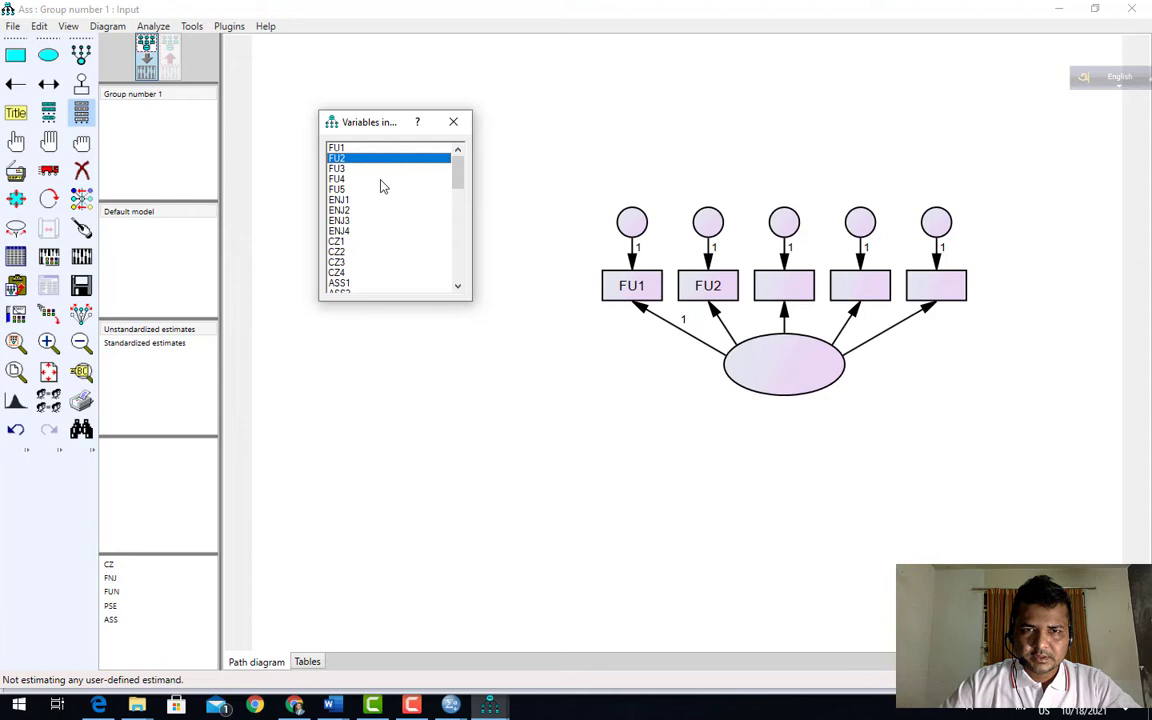
{"action": "left_click_drag", "start_coordinate": [338, 168], "coordinate": [784, 286]}
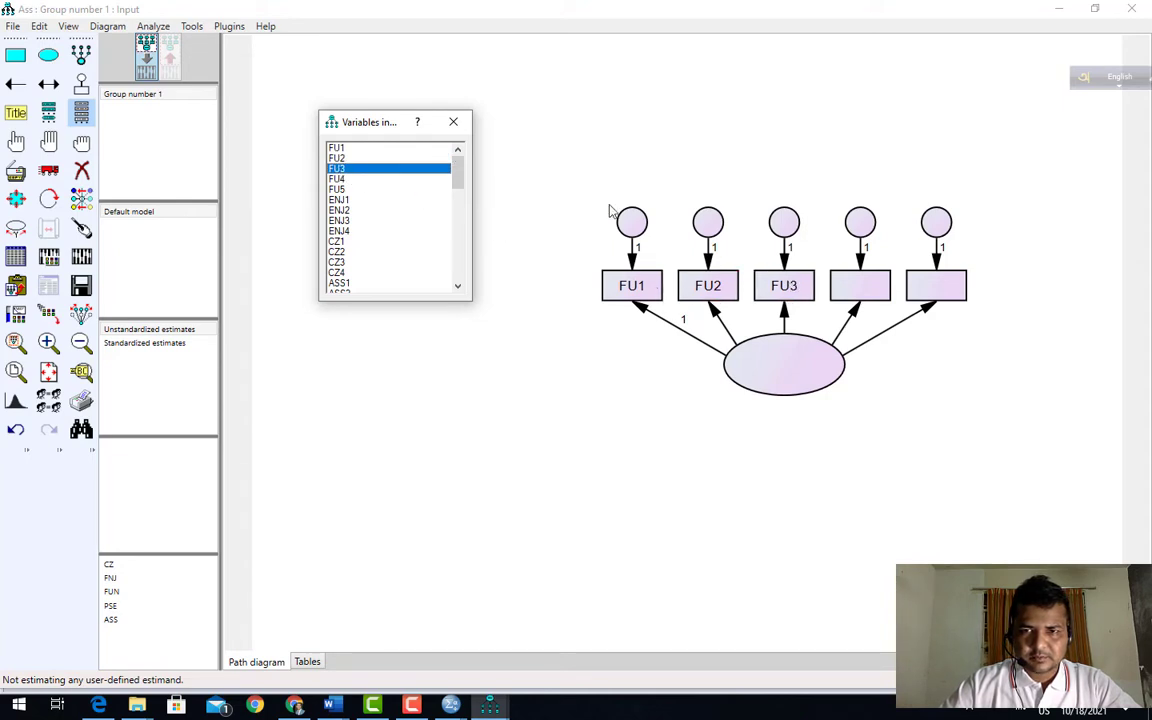
{"action": "left_click_drag", "start_coordinate": [330, 178], "coordinate": [848, 288]}
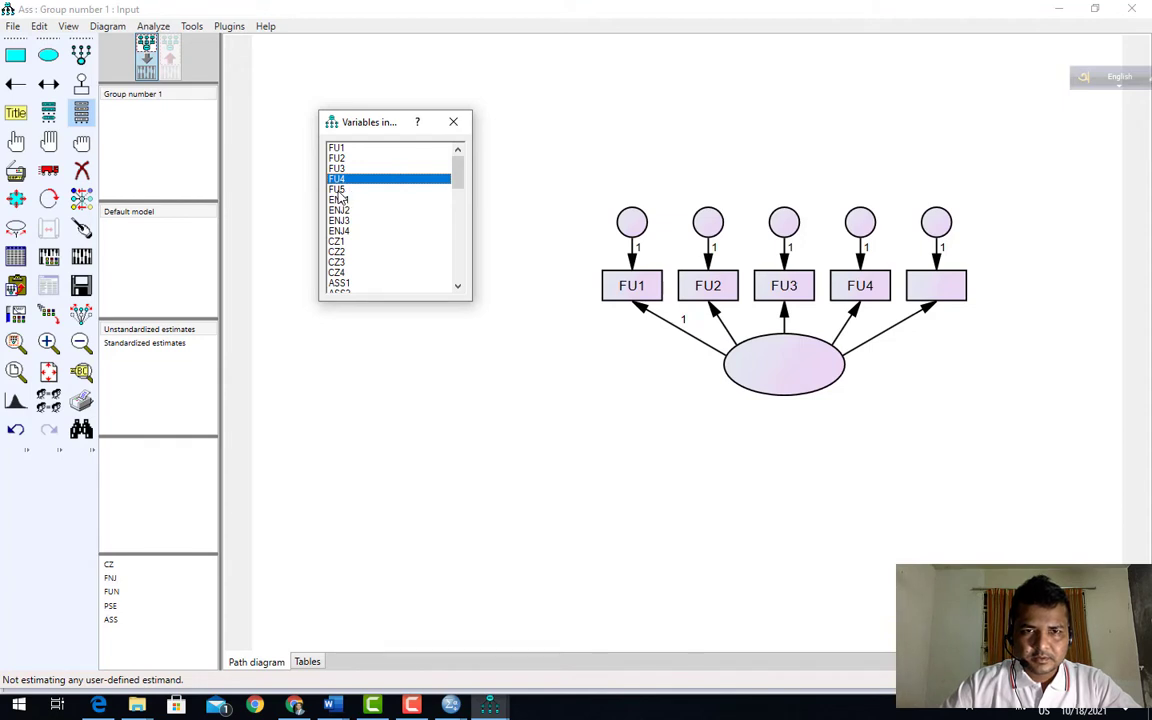
{"action": "left_click_drag", "start_coordinate": [340, 189], "coordinate": [928, 290]}
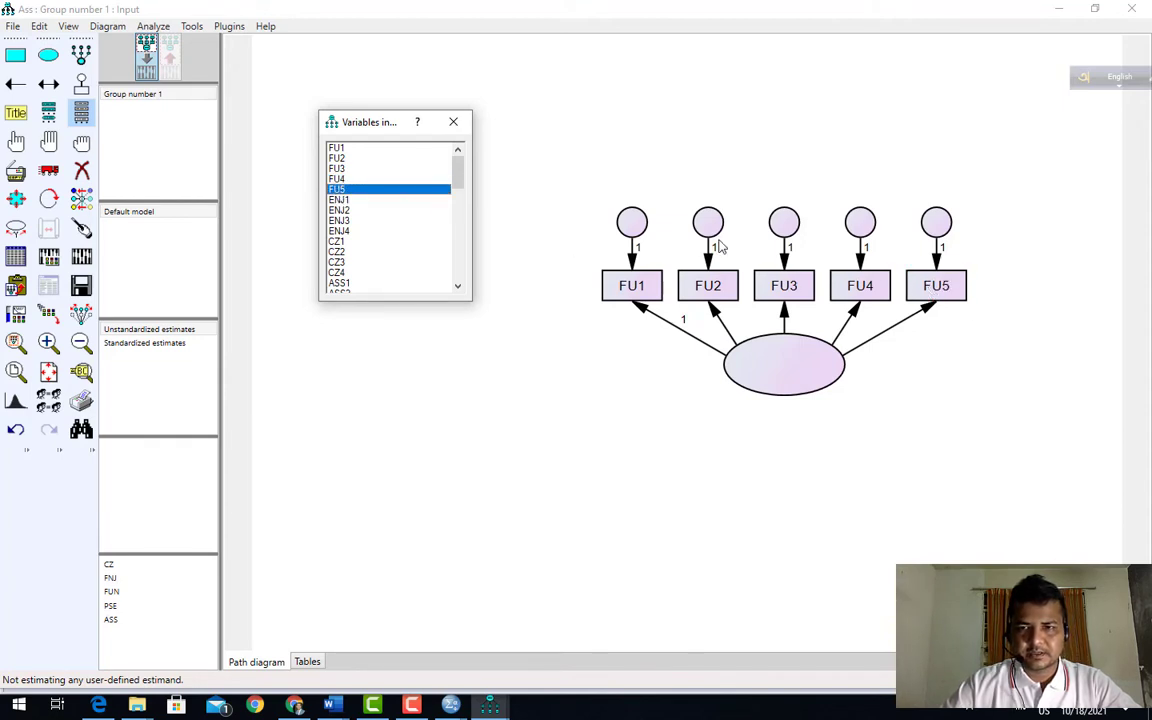
Name the ellipse Functionality and use Name Unobserved Variables to label errors e1–e5.
{"action": "left_click", "coordinate": [453, 122]}
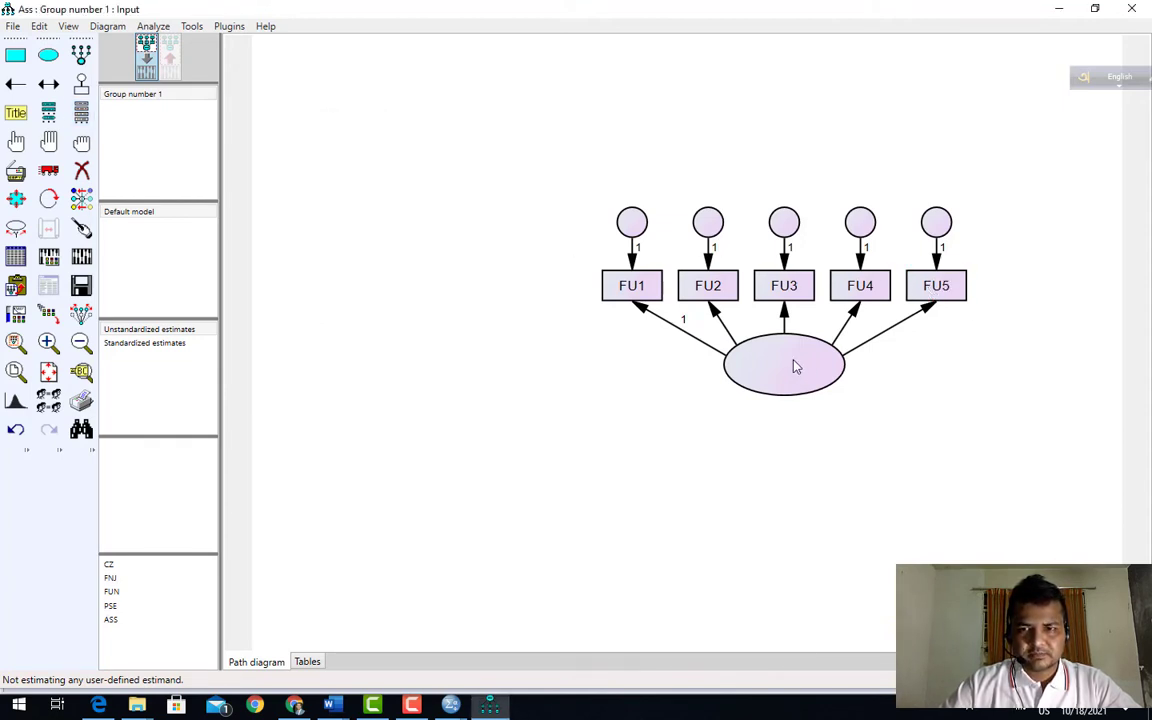
{"action": "double_click", "coordinate": [796, 367]}
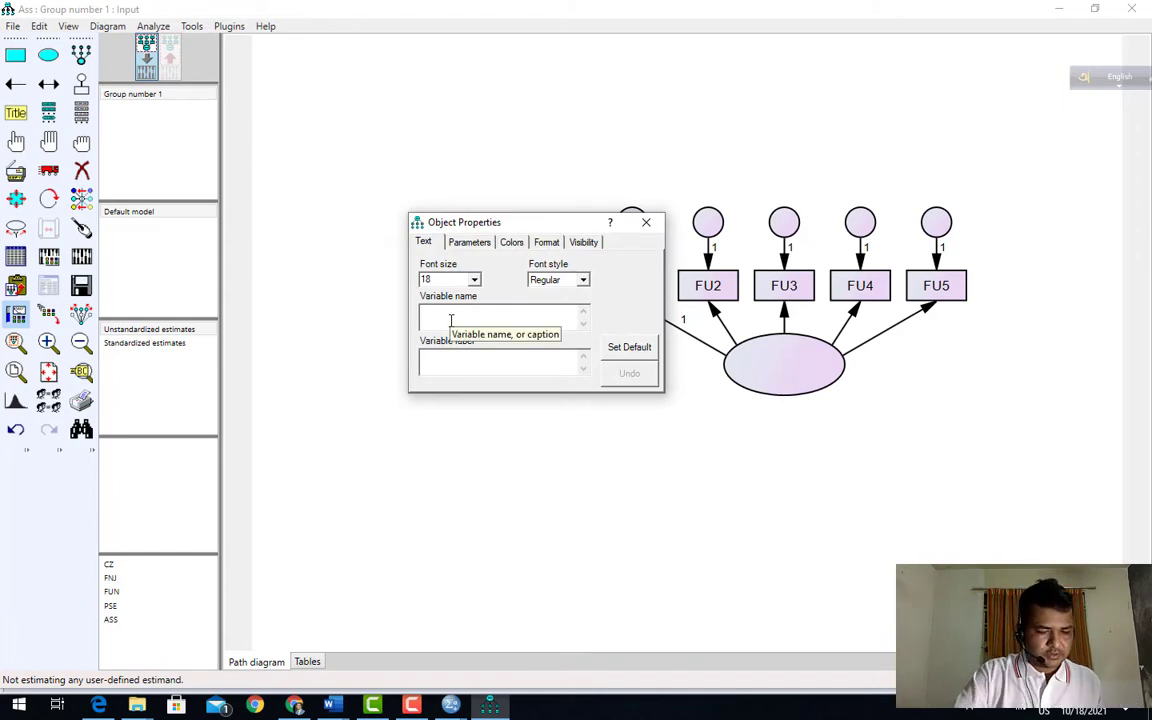
{"action": "type", "text": "Functionality"}
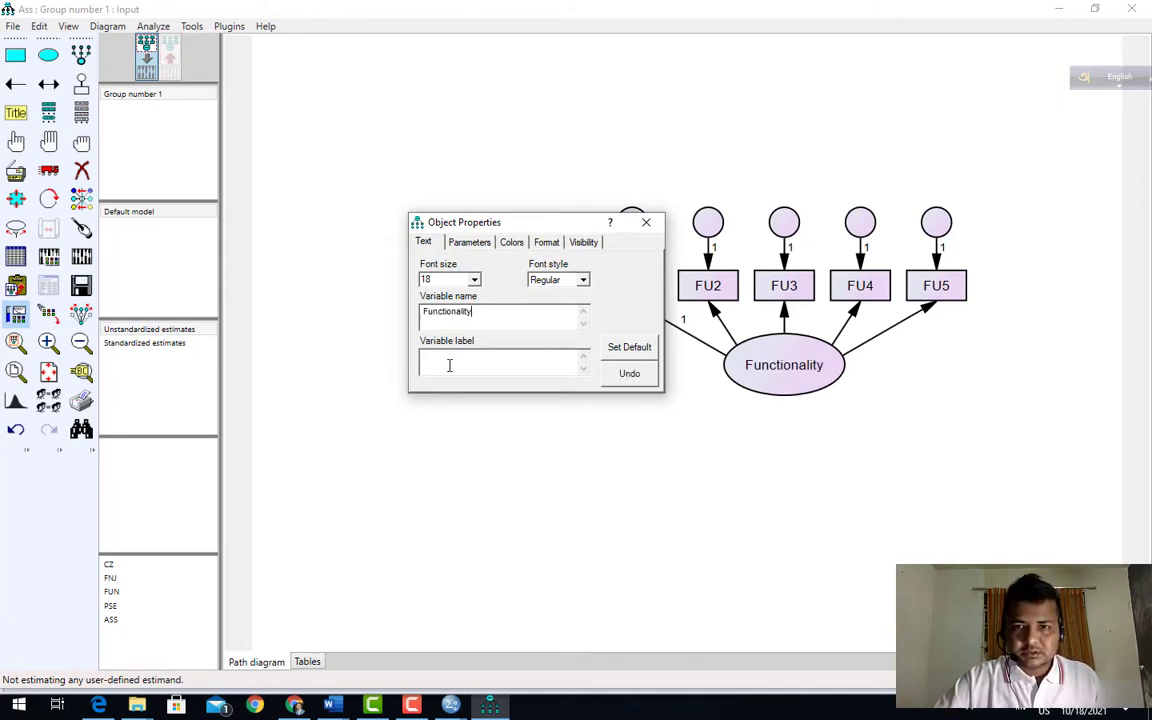
{"action": "left_click", "coordinate": [652, 226]}
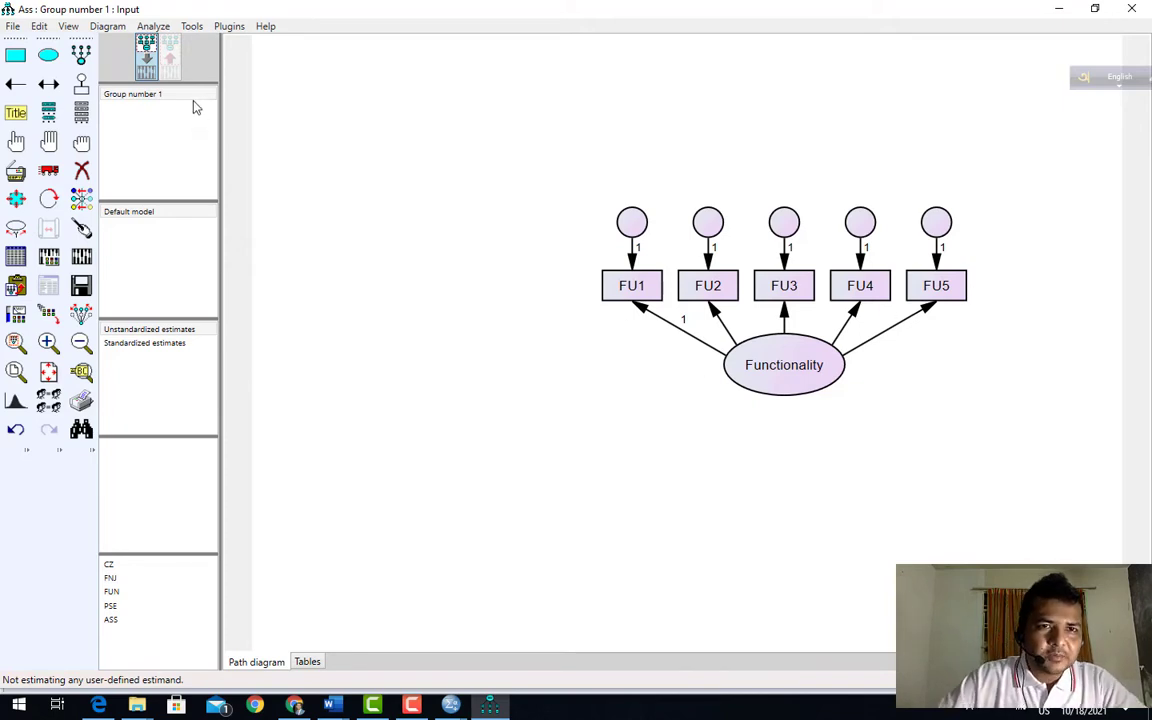
{"action": "left_click", "coordinate": [229, 26]}
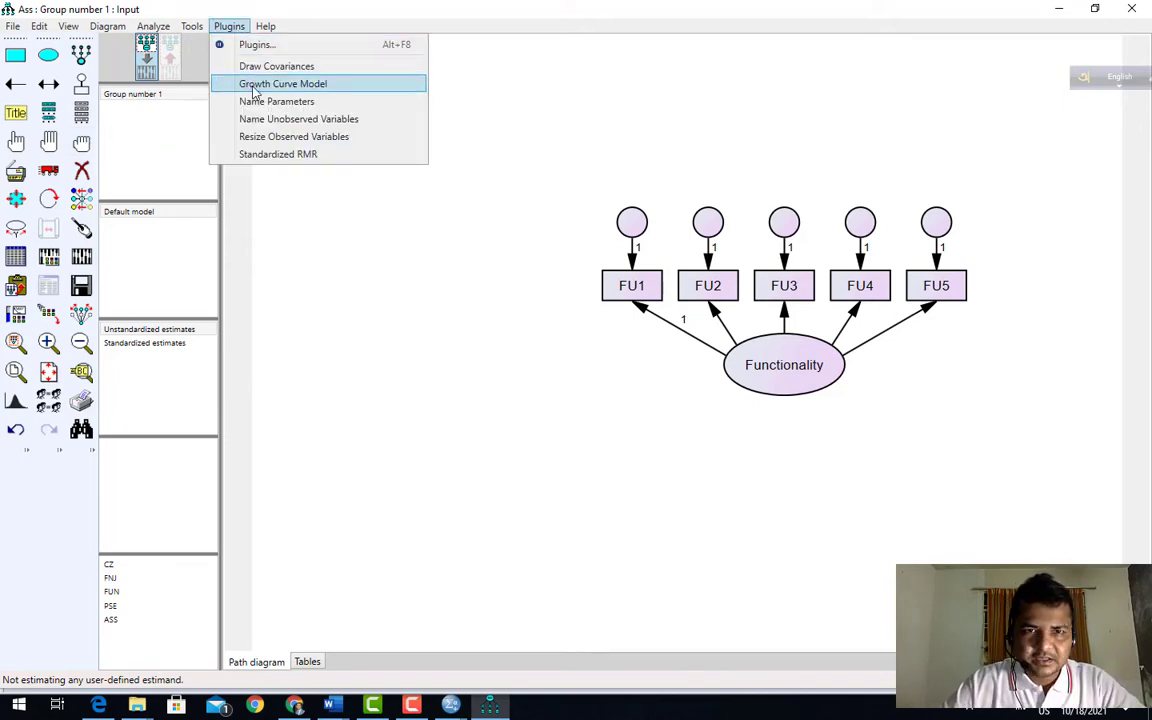
{"action": "left_click", "coordinate": [240, 118]}
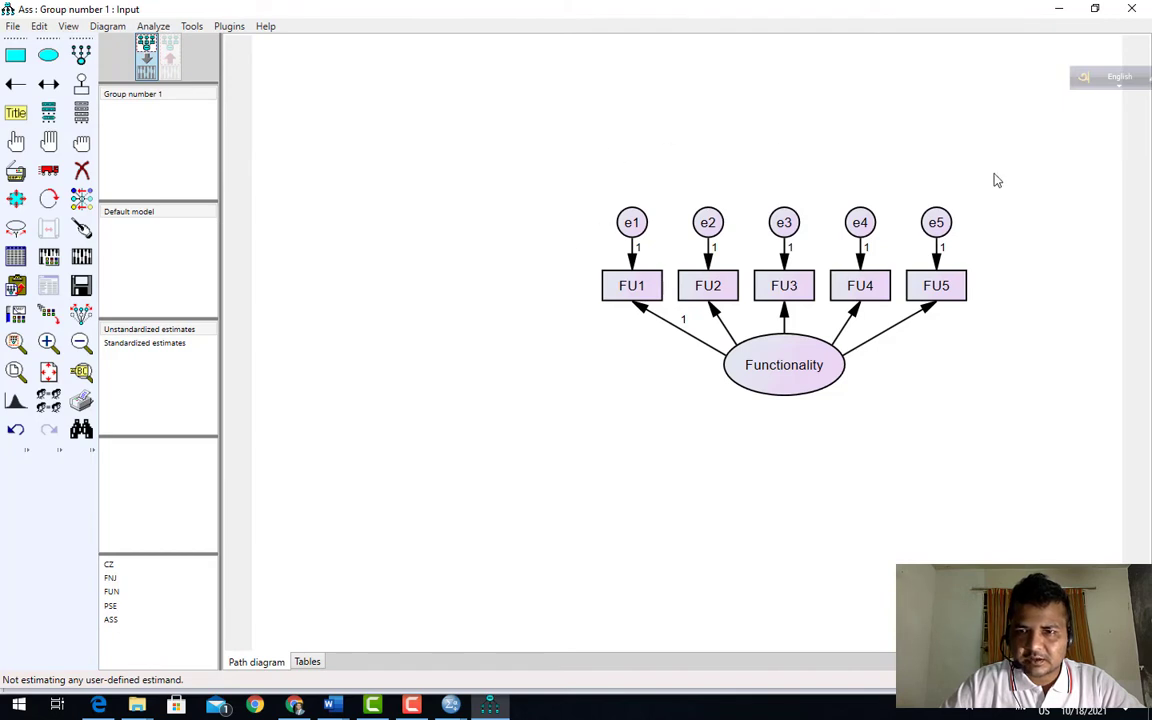
Set the paper size to Portrait - A4 in Interface Properties.
{"action": "left_click", "coordinate": [68, 26]}
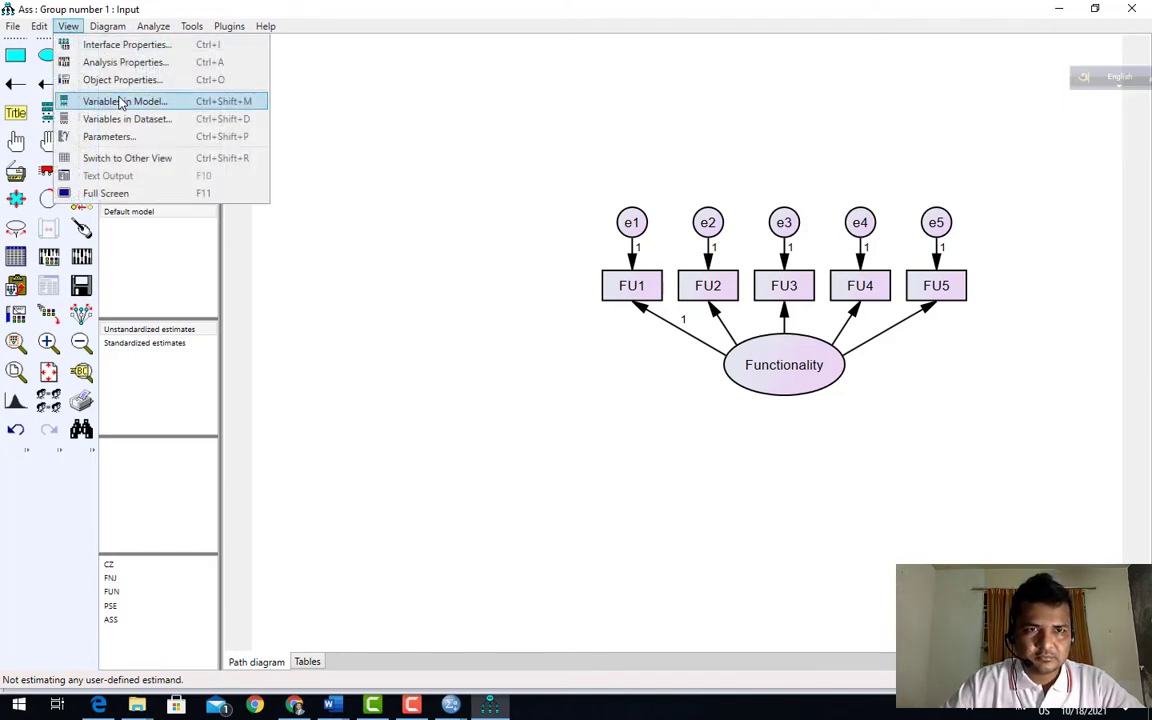
{"action": "left_click", "coordinate": [108, 45]}
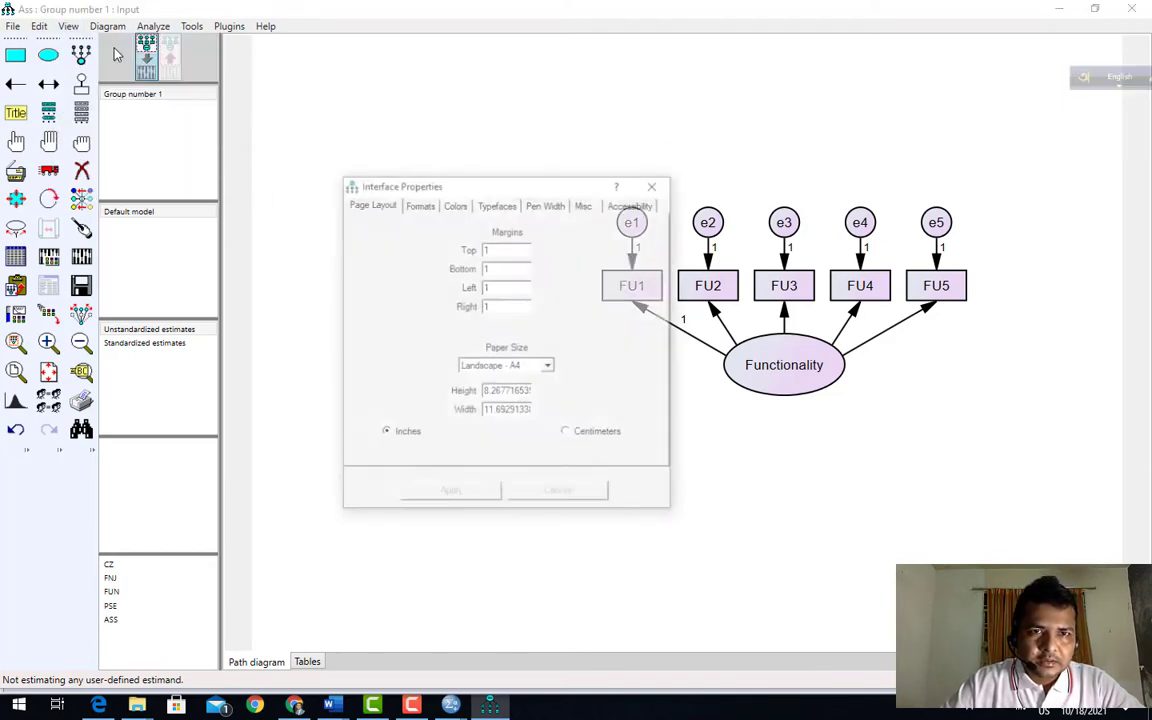
{"action": "left_click", "coordinate": [549, 367]}
{"action": "left_click", "coordinate": [550, 385]}
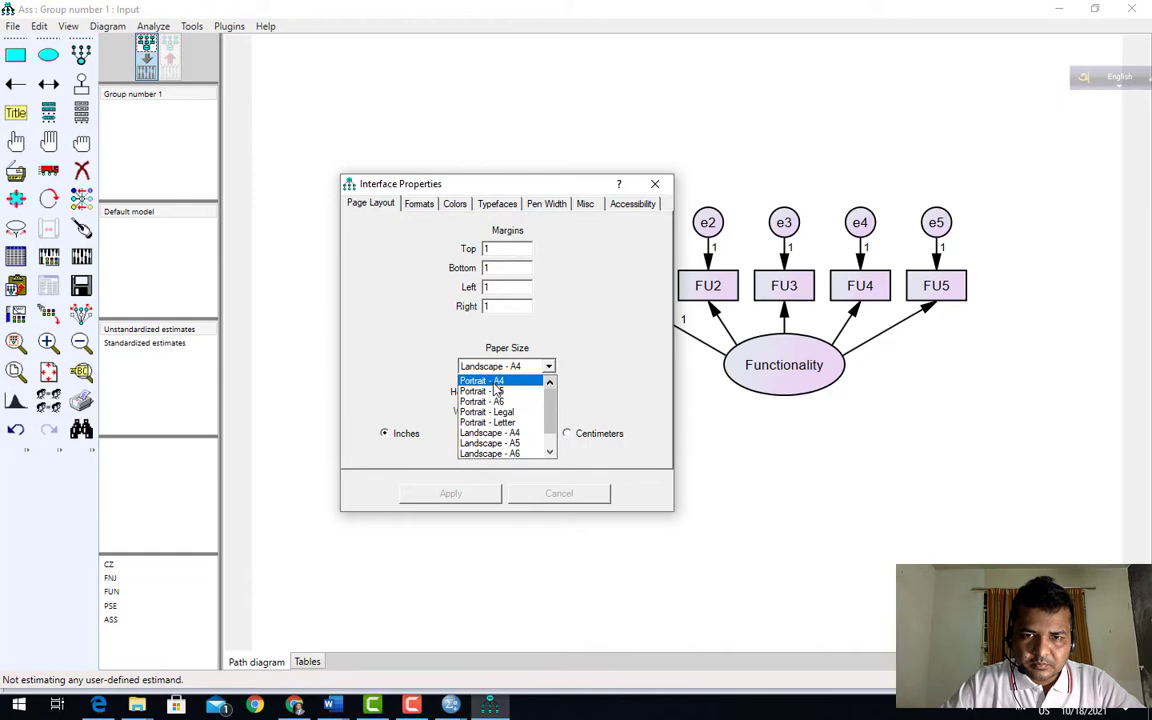
{"action": "left_click", "coordinate": [494, 383]}
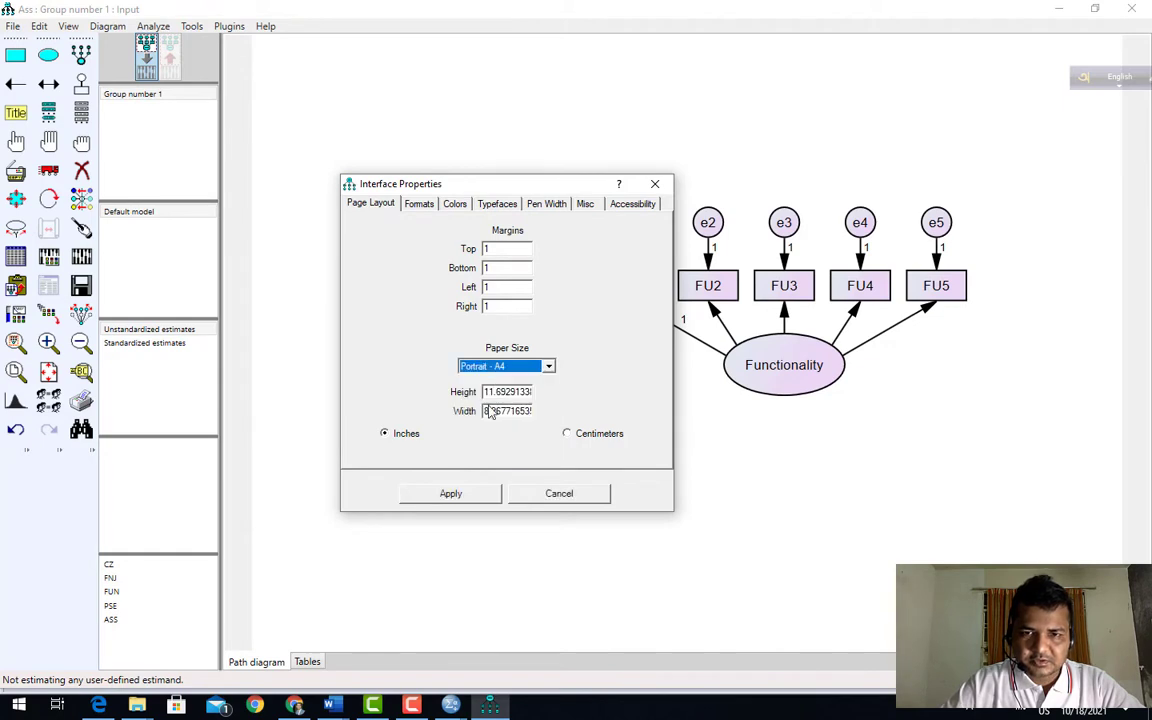
{"action": "left_click", "coordinate": [473, 495]}
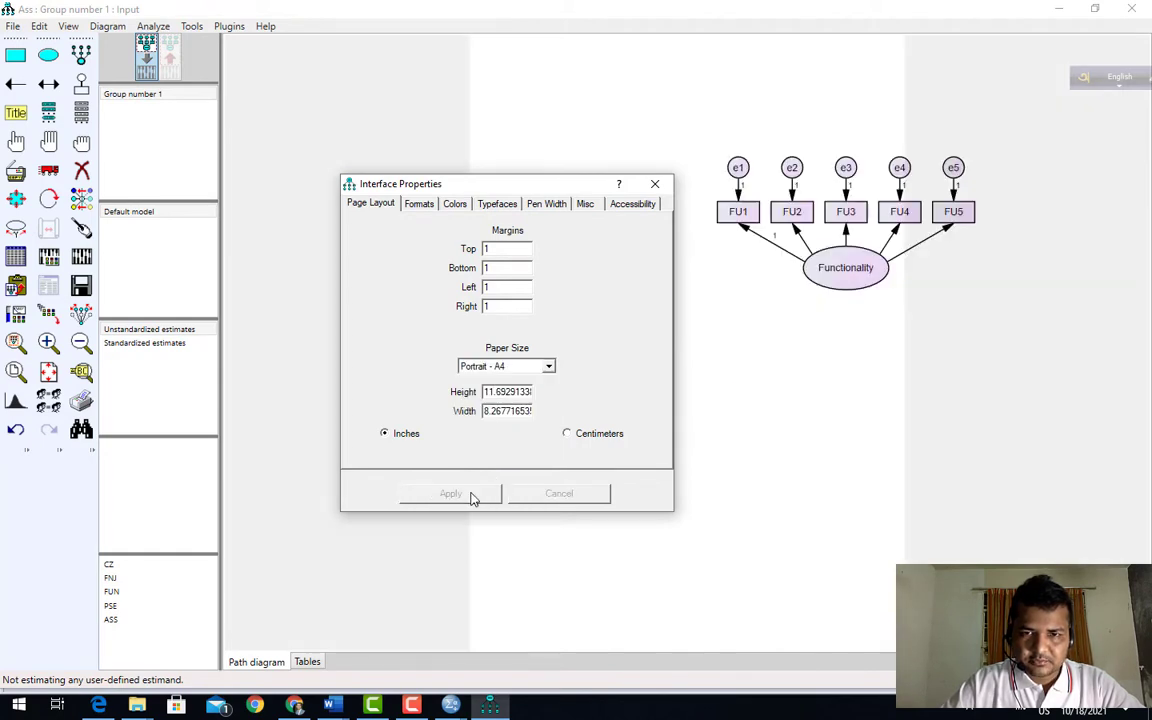
{"action": "left_click", "coordinate": [655, 184]}
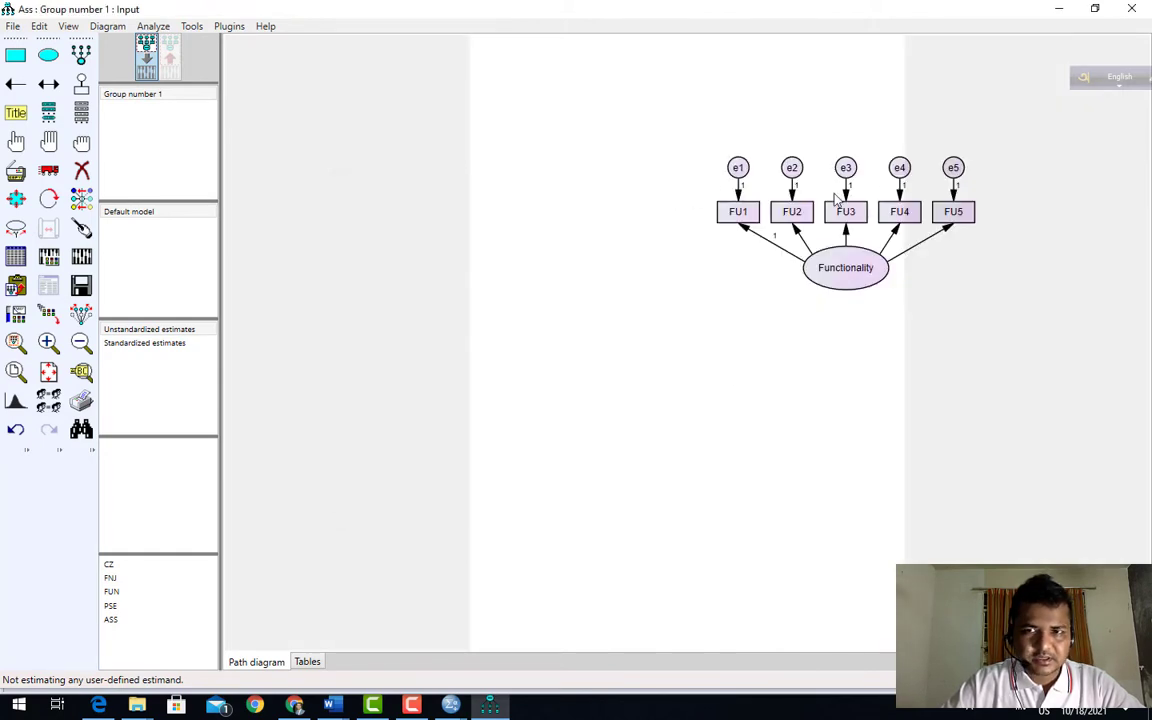
Select all objects and move the whole model to the middle of the page.
{"action": "left_click", "coordinate": [49, 142]}
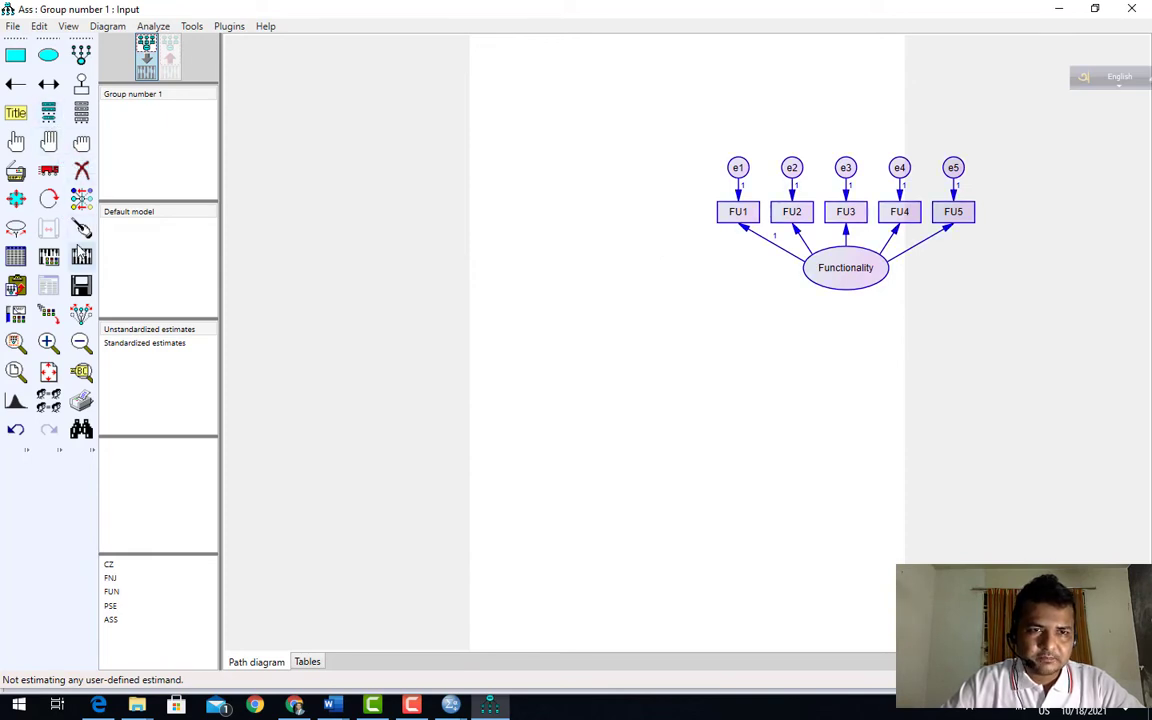
{"action": "left_click", "coordinate": [48, 170]}
{"action": "left_click_drag", "start_coordinate": [824, 283], "coordinate": [709, 444]}
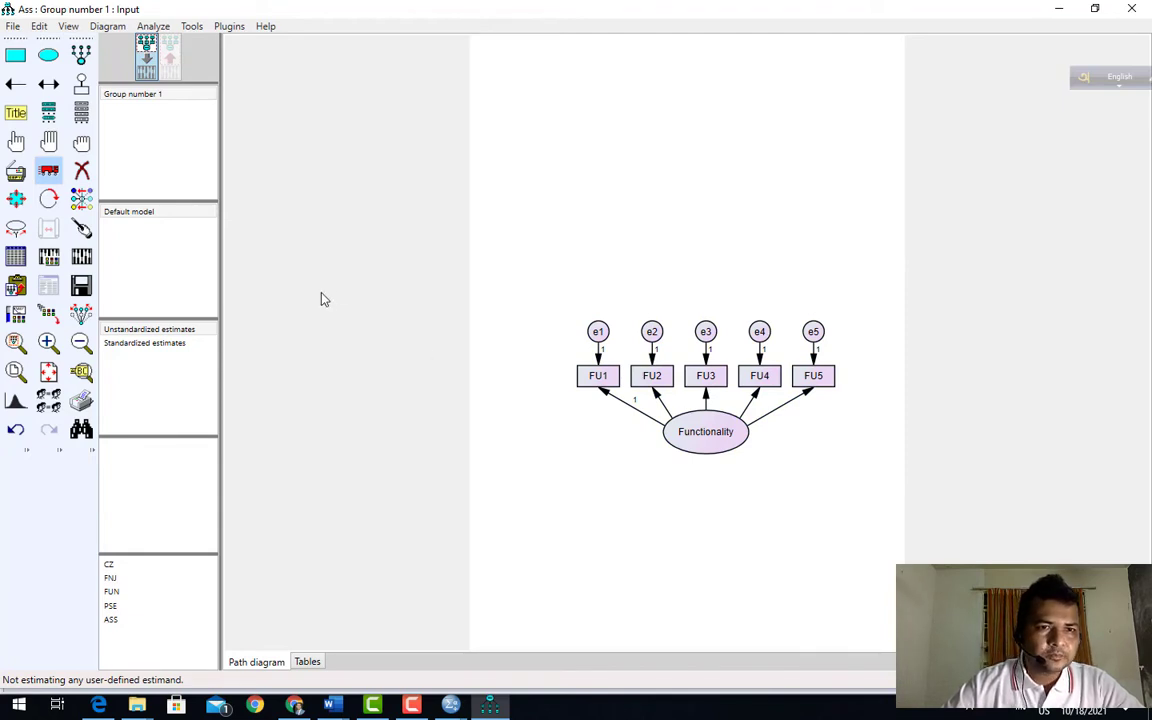
Copy the five fit-index lines, Chi Square through RMSEA, from Word, then minimize Word.
{"action": "left_click", "coordinate": [333, 705]}
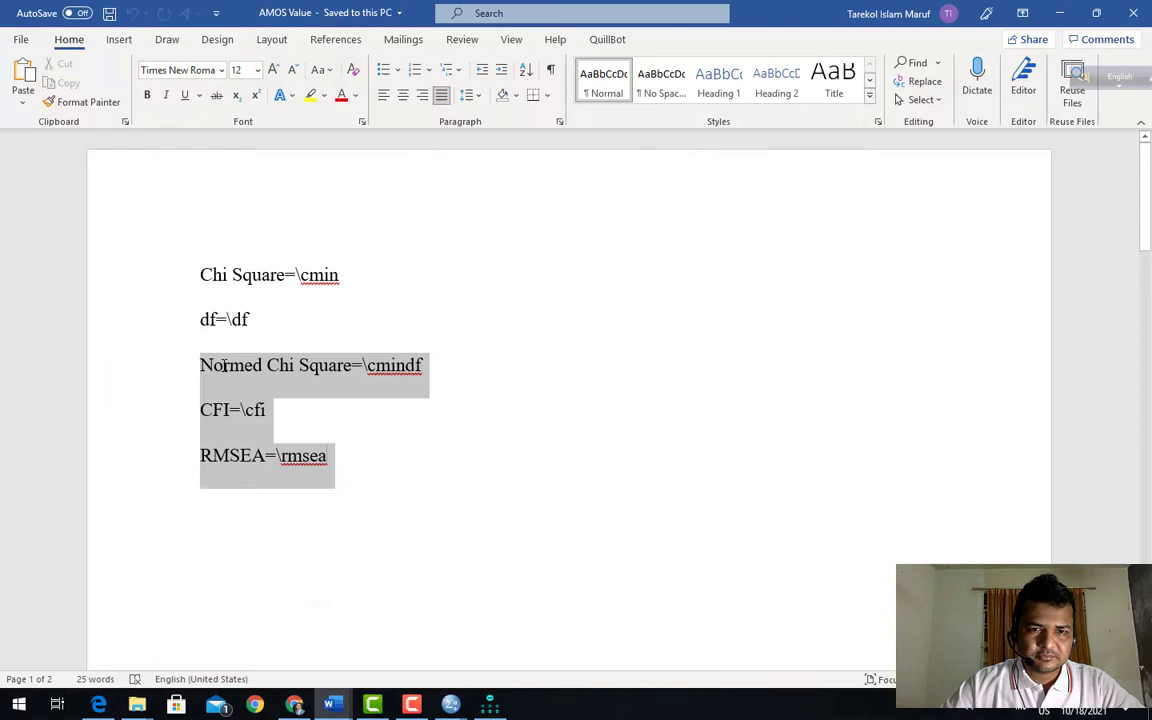
{"action": "left_click", "coordinate": [204, 292], "text": "shift"}
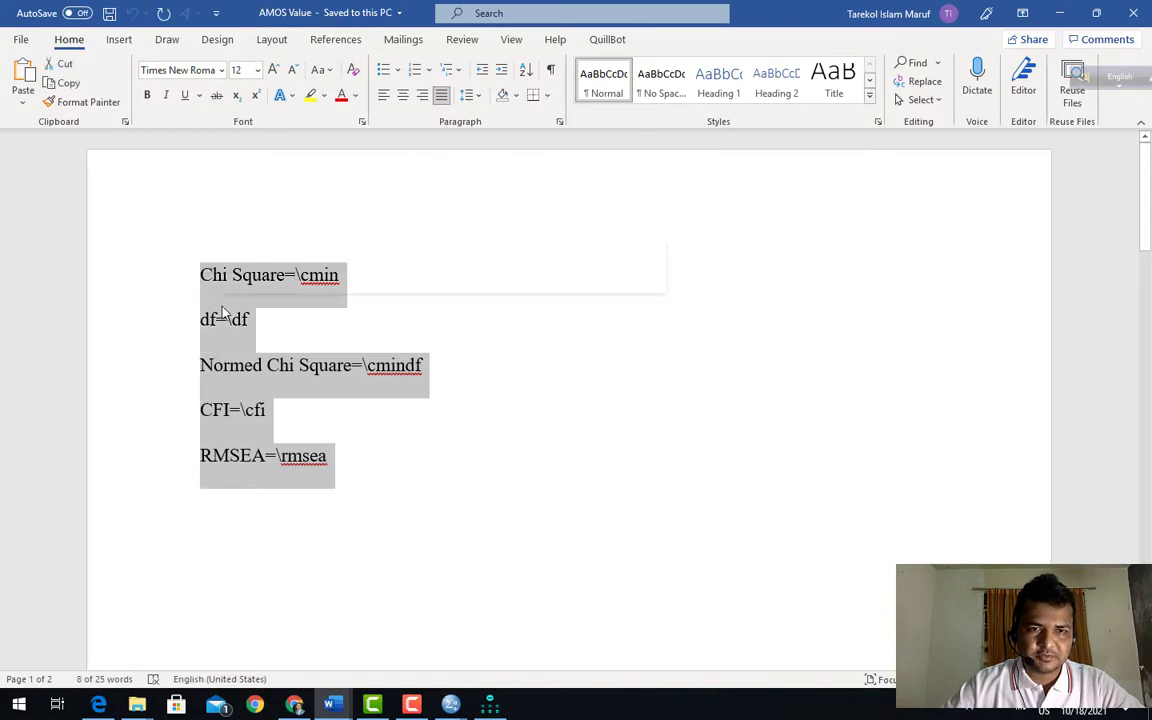
{"action": "right_click", "coordinate": [222, 306]}
{"action": "left_click", "coordinate": [268, 341]}
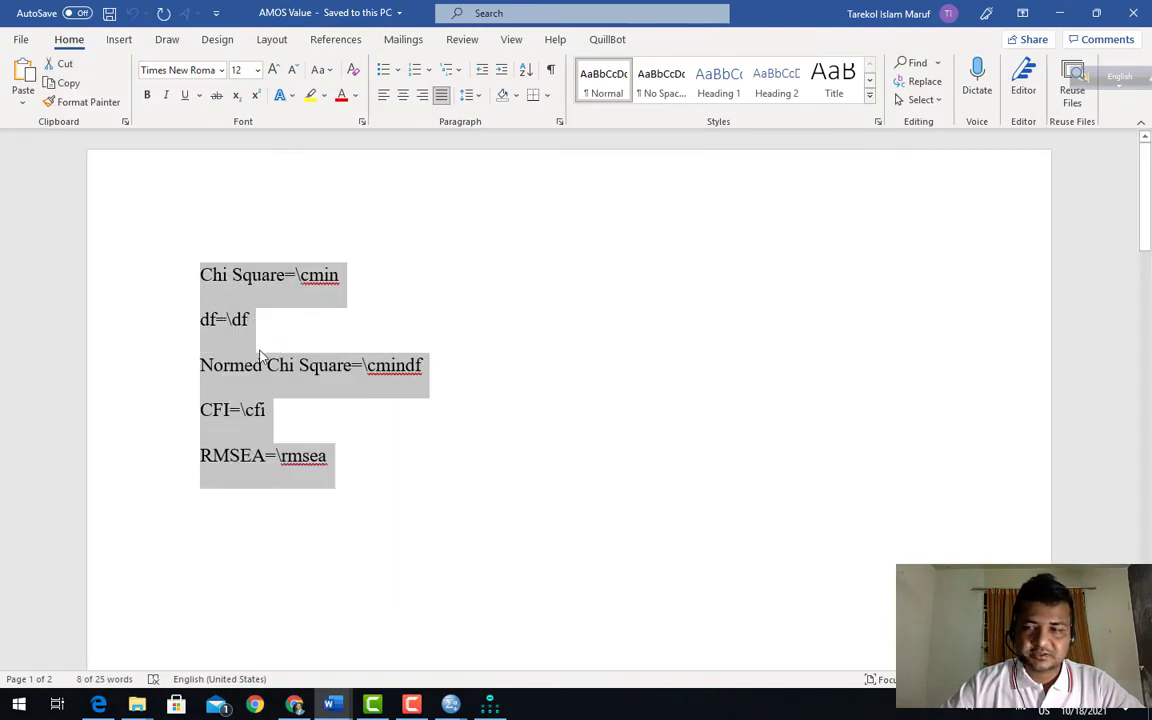
{"action": "left_click", "coordinate": [1059, 14]}
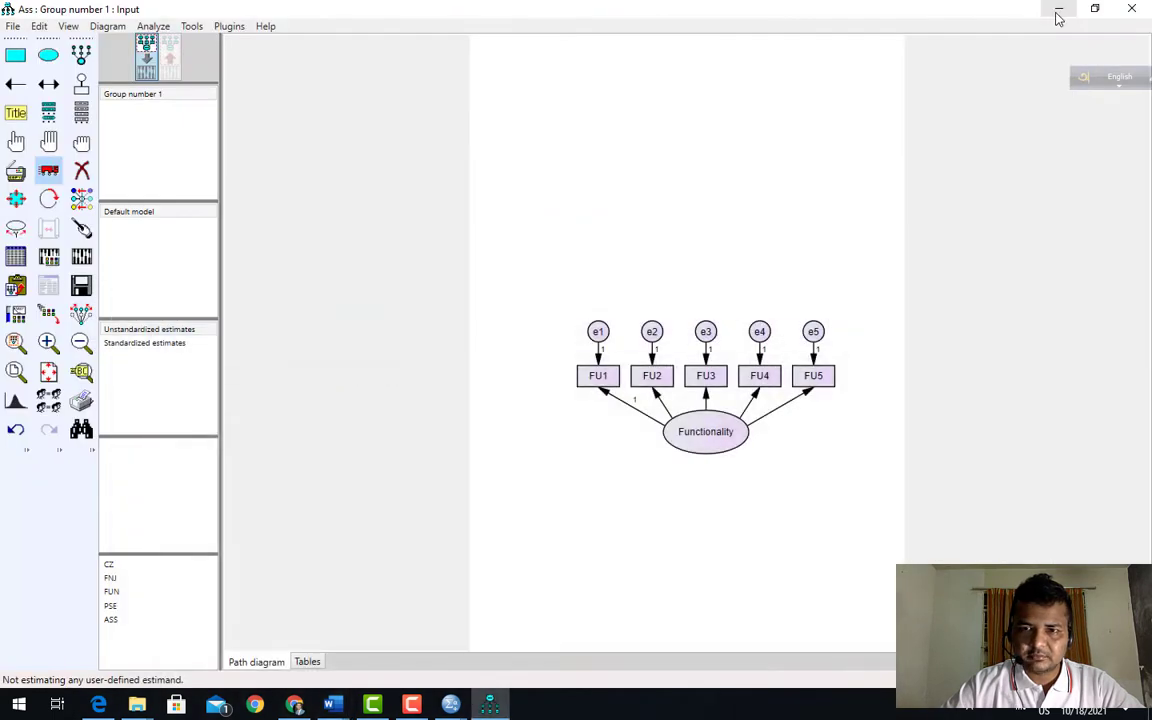
Paste the copied fit-index lines into a new figure caption with font size 18.
{"action": "left_click", "coordinate": [358, 105]}
{"action": "right_click", "coordinate": [453, 401]}
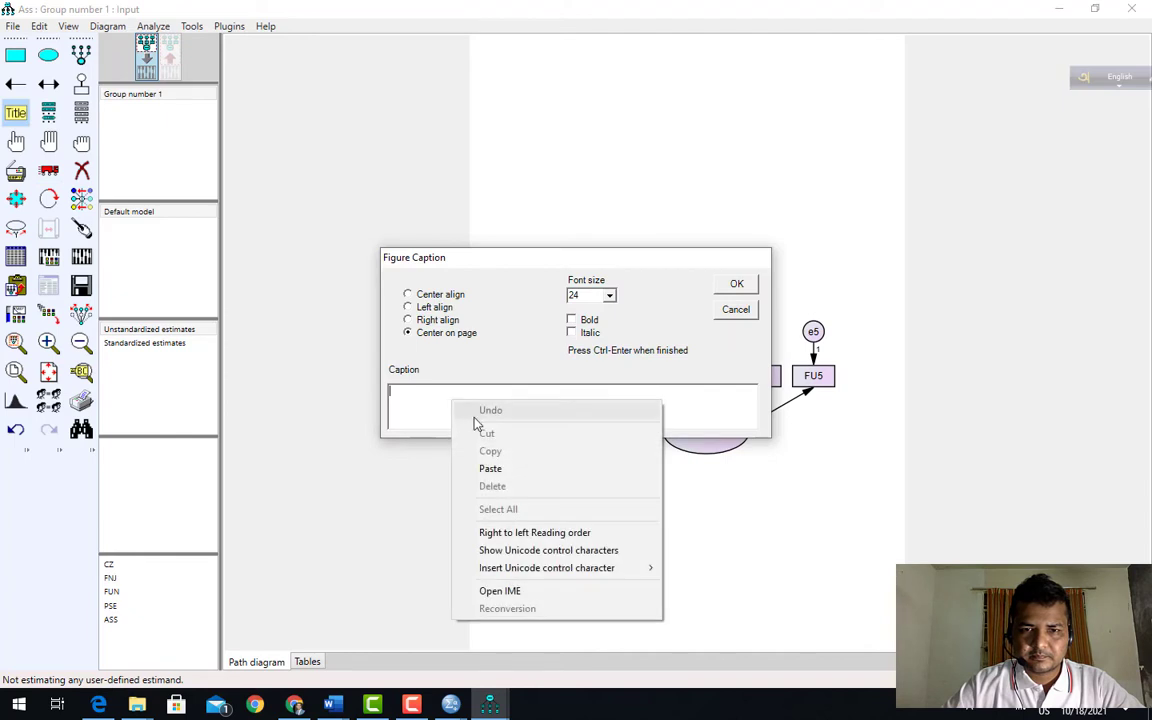
{"action": "left_click", "coordinate": [491, 469]}
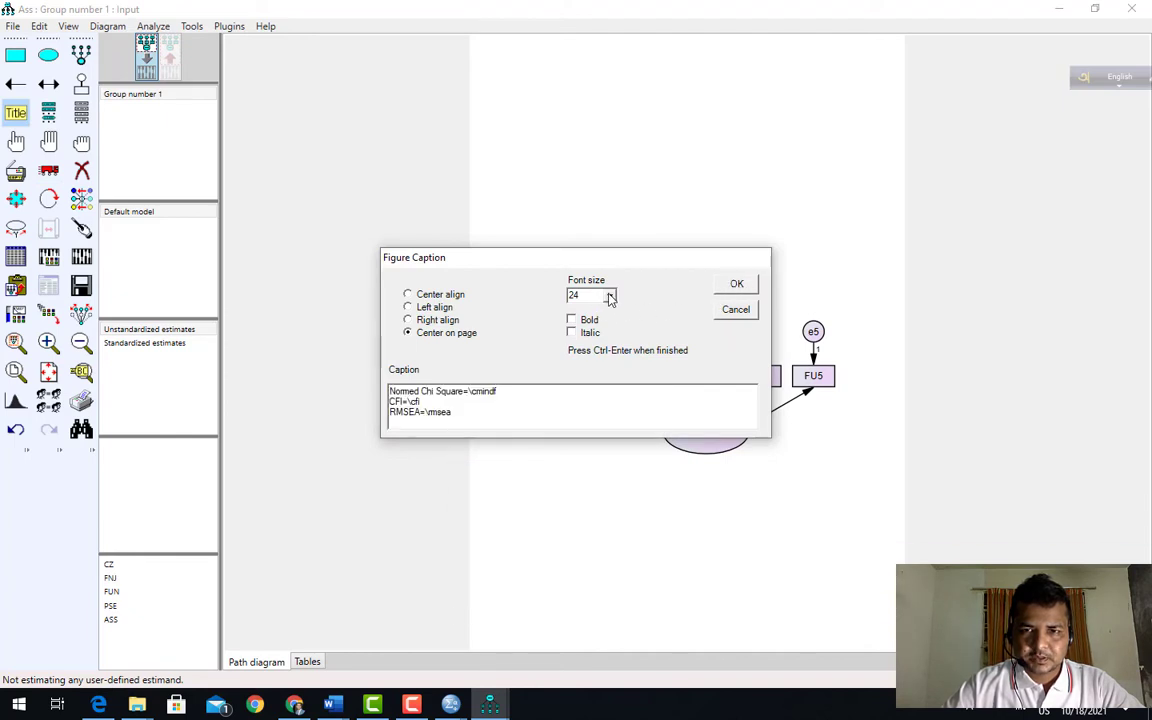
{"action": "left_click", "coordinate": [610, 297]}
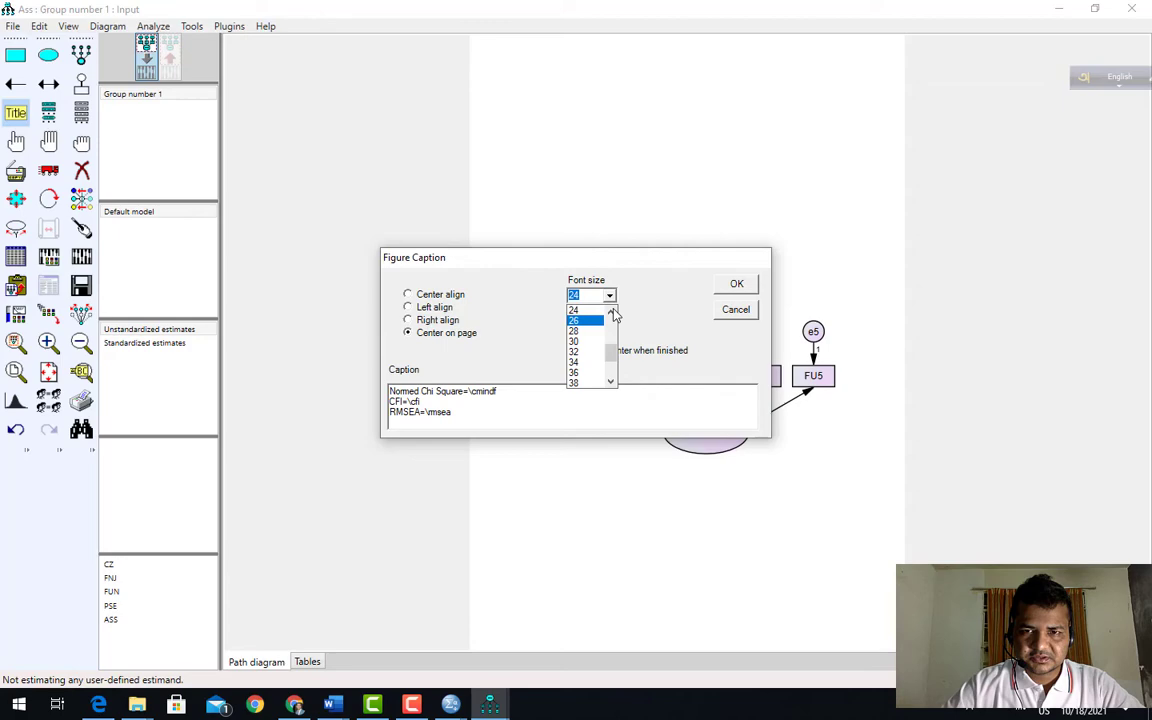
{"action": "scroll", "coordinate": [612, 312], "scroll_direction": "up", "scroll_amount": 3}
{"action": "left_click", "coordinate": [614, 306]}
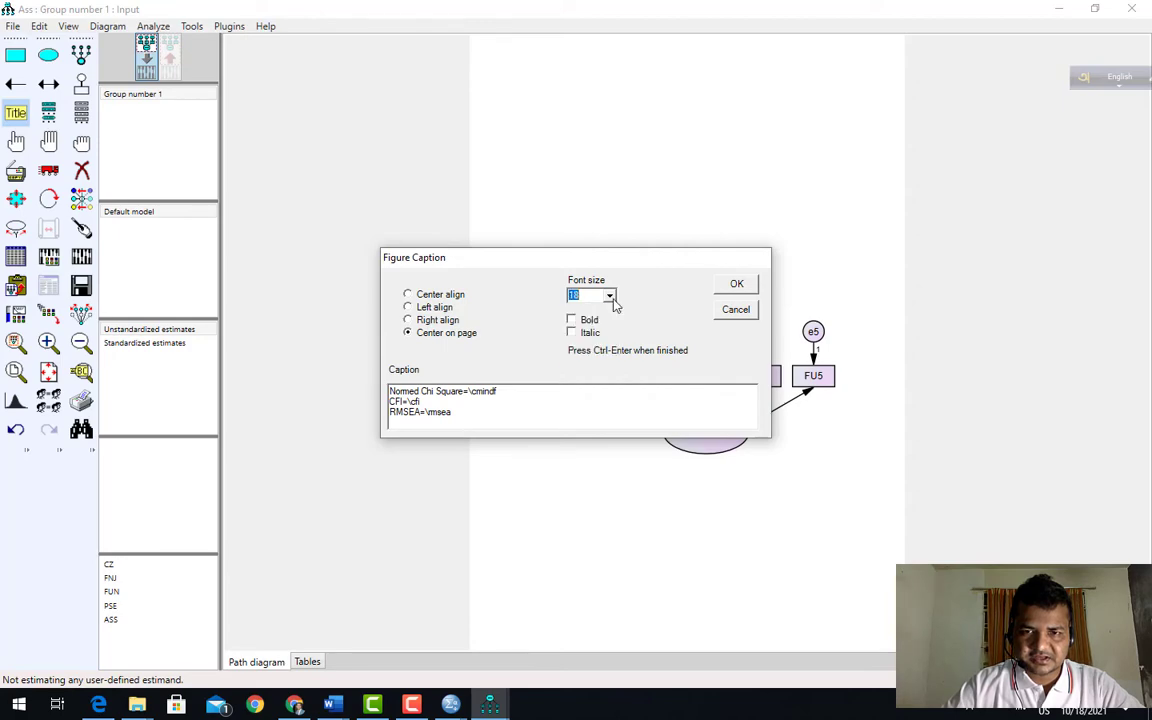
{"action": "left_click", "coordinate": [737, 286]}
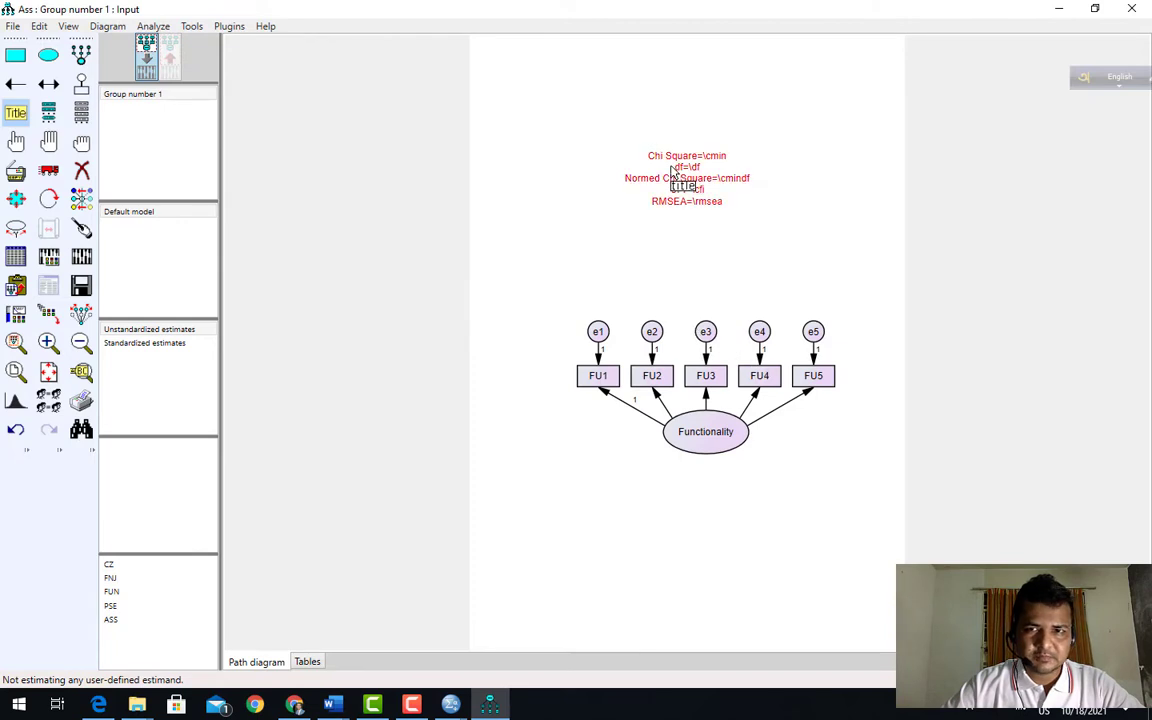
Right-align the fit caption and drag it down-right to sit just above e4 and e5.
{"action": "right_click", "coordinate": [670, 167]}
{"action": "left_click", "coordinate": [720, 180]}
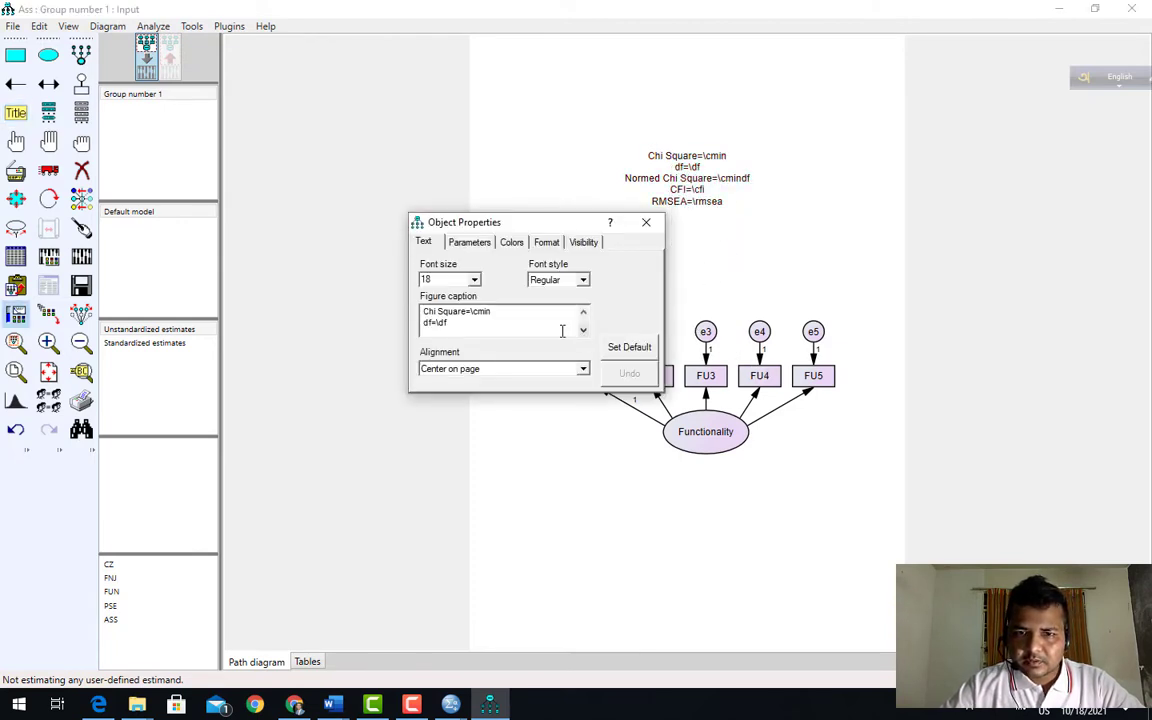
{"action": "left_click", "coordinate": [582, 371]}
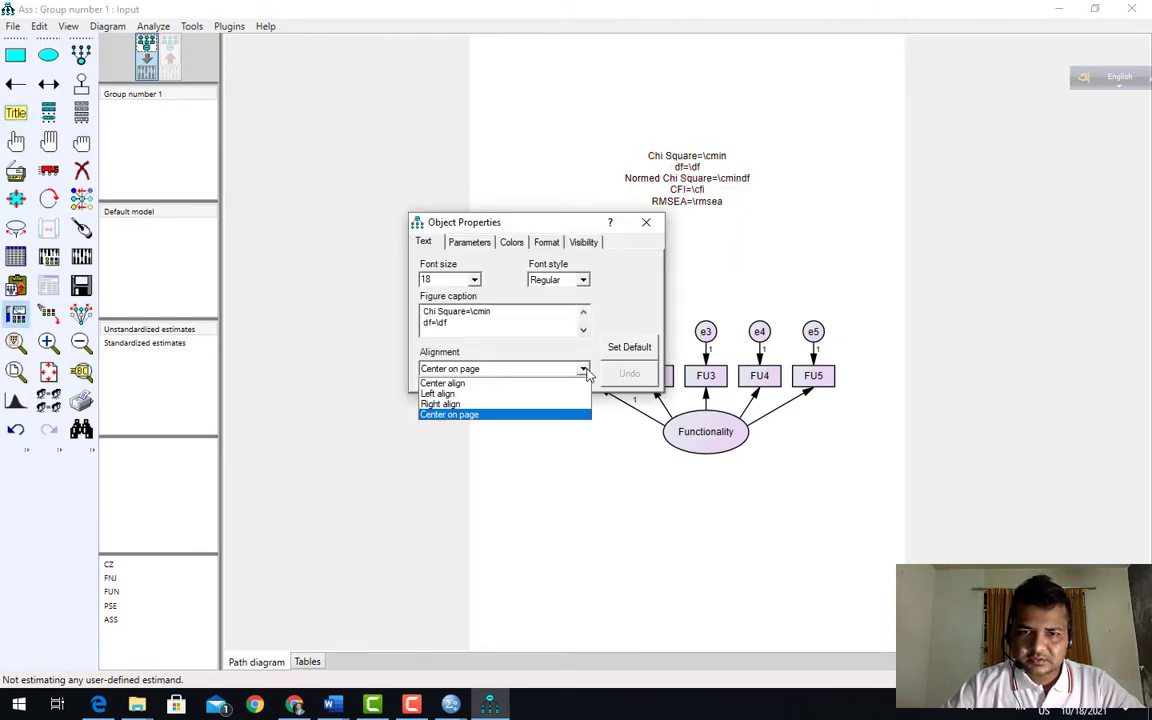
{"action": "left_click", "coordinate": [466, 408]}
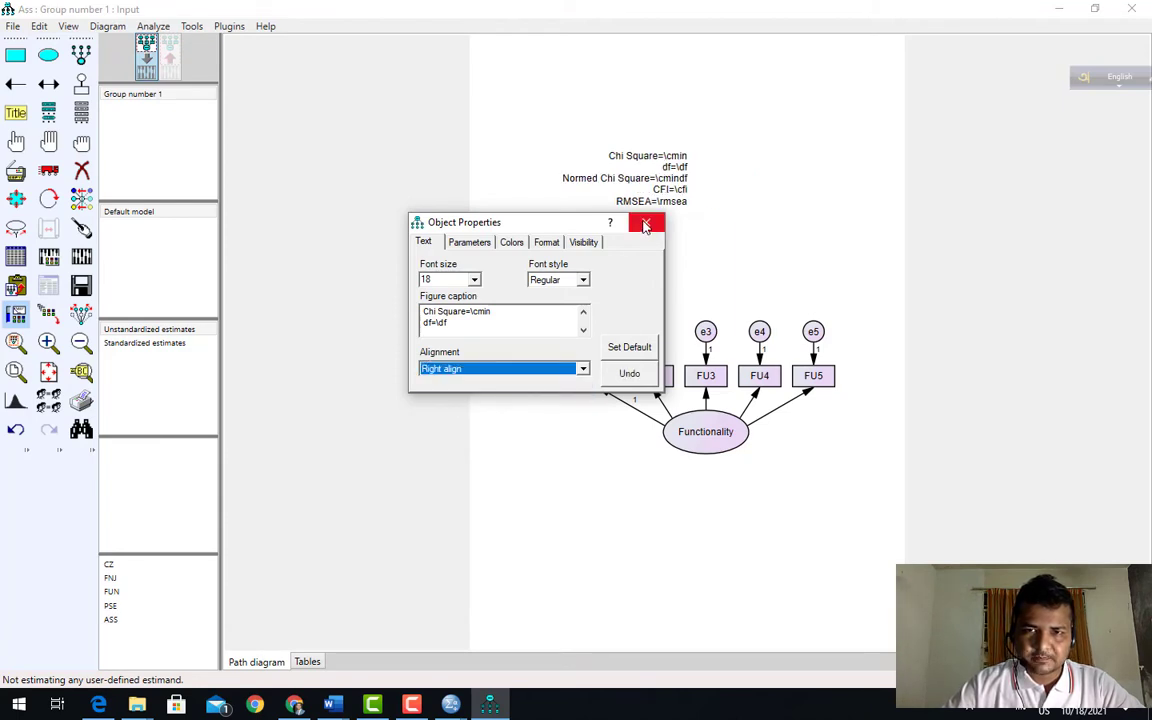
{"action": "left_click", "coordinate": [645, 226]}
{"action": "left_click", "coordinate": [48, 170]}
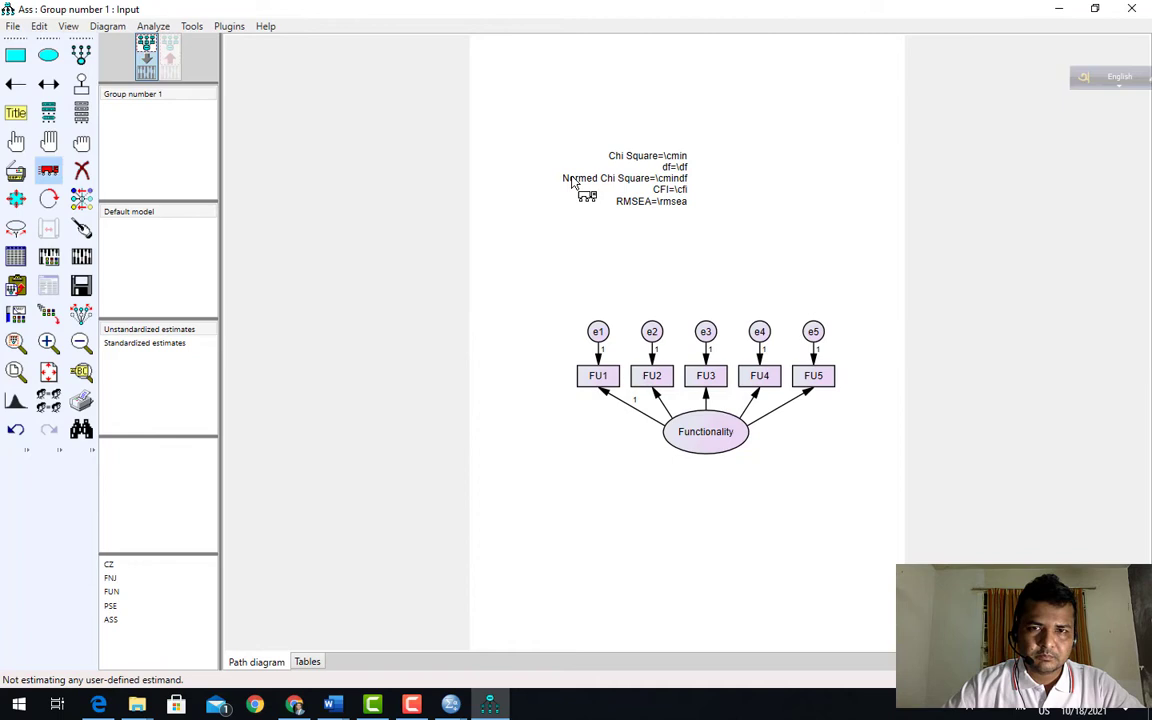
{"action": "left_click_drag", "start_coordinate": [621, 183], "coordinate": [764, 249]}
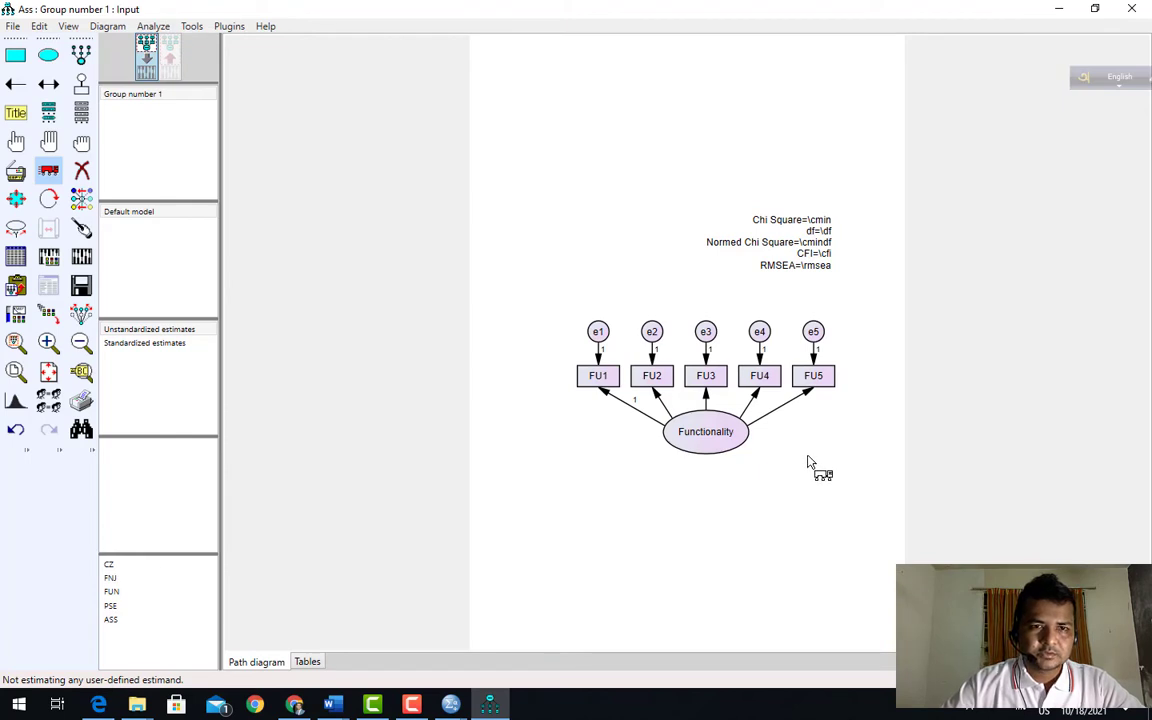
Save the diagram and enable standardized estimates in the Analysis Properties output options.
{"action": "left_click", "coordinate": [13, 26]}
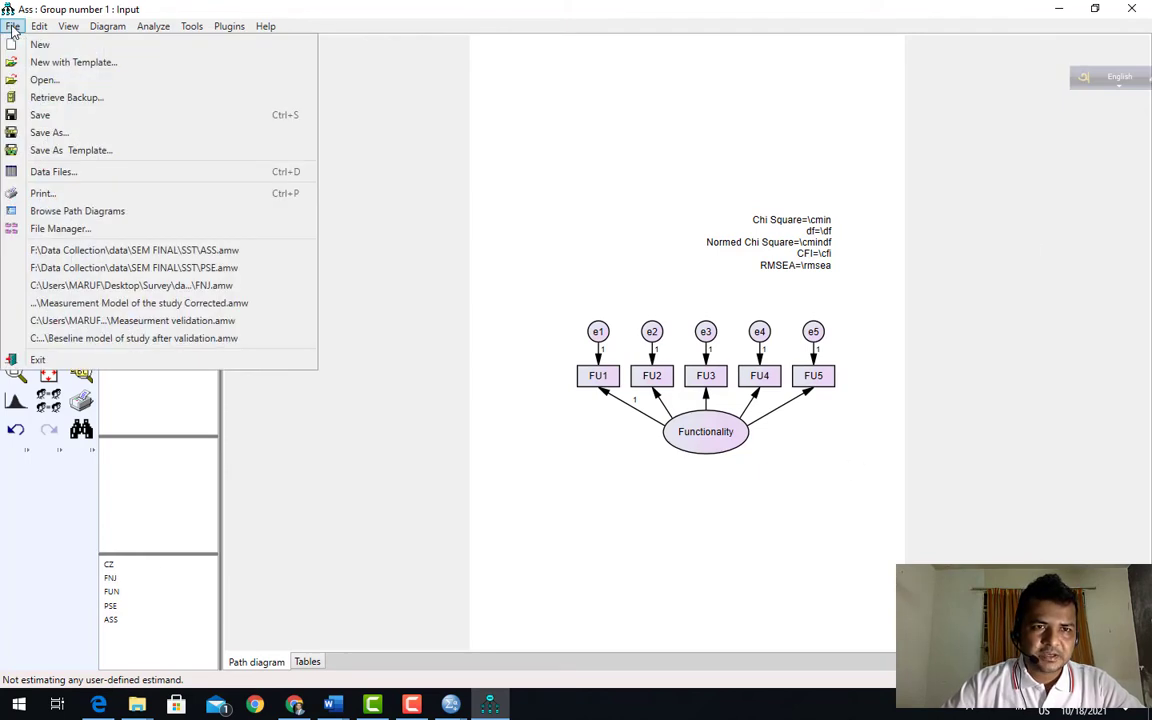
{"action": "left_click", "coordinate": [42, 116]}
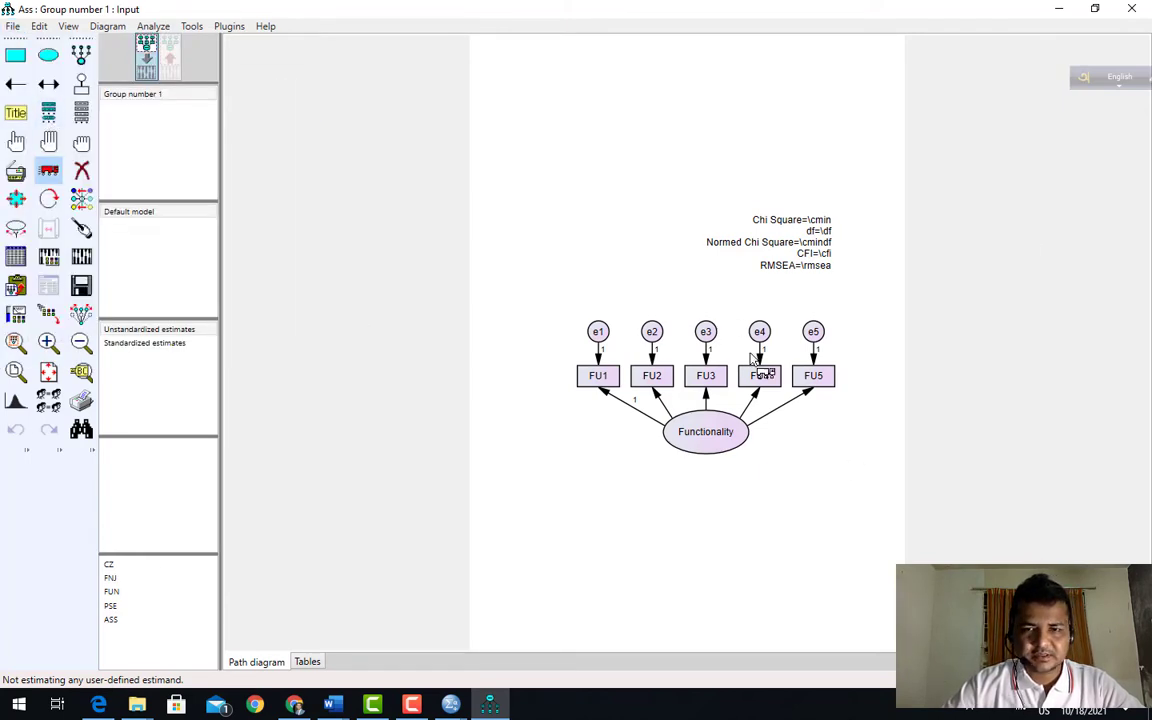
{"action": "left_click", "coordinate": [47, 259]}
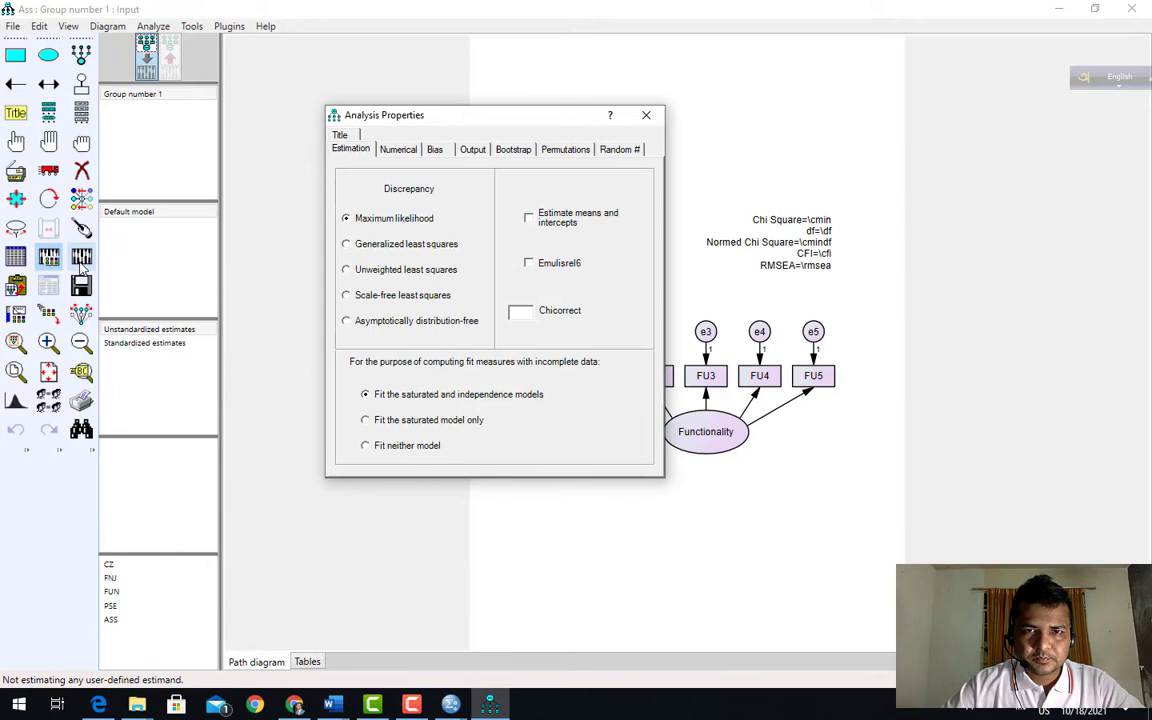
{"action": "left_click", "coordinate": [469, 150]}
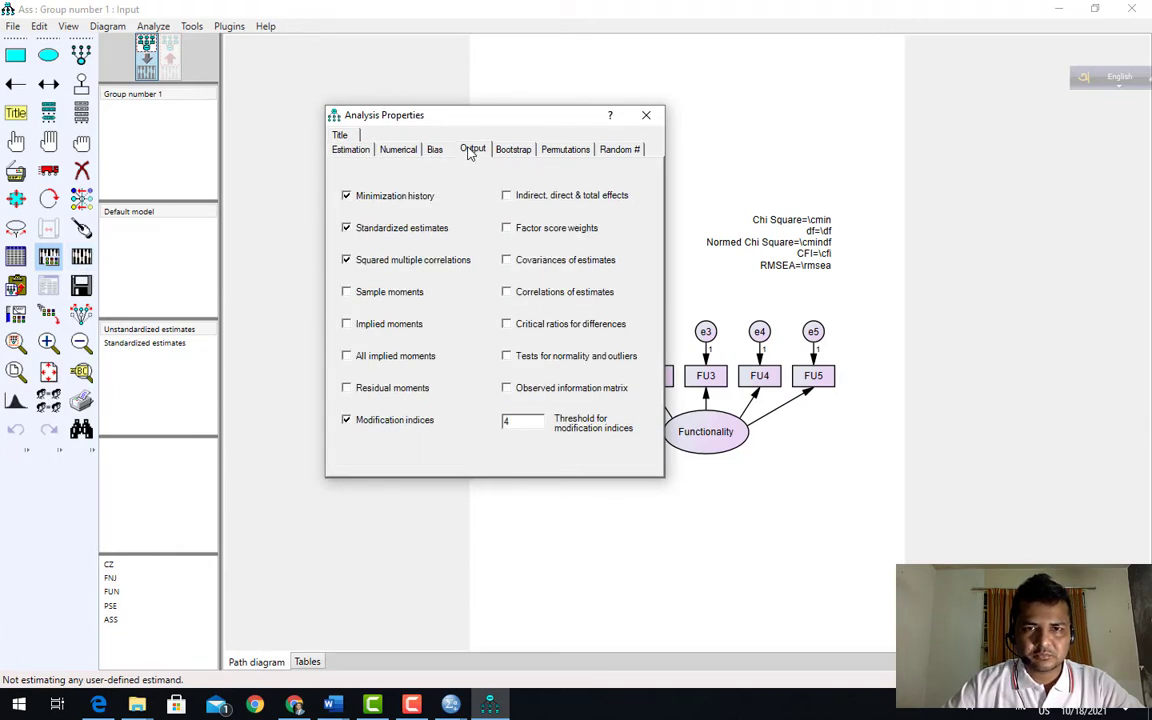
{"action": "left_click", "coordinate": [347, 229]}
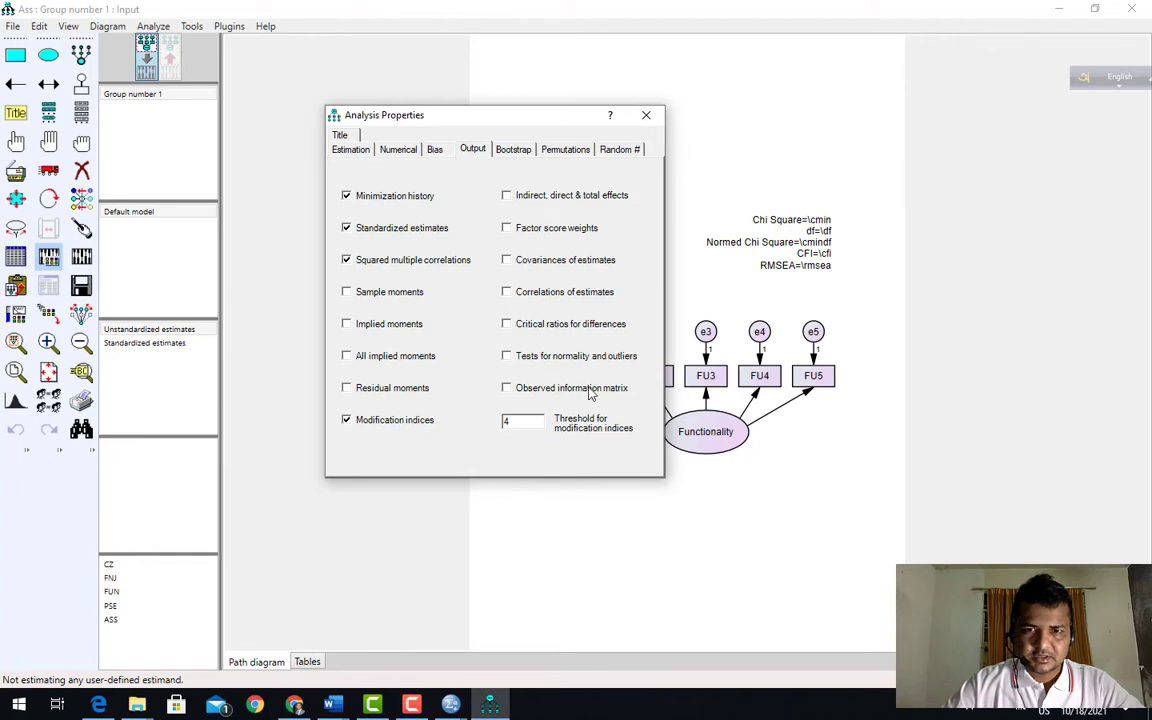
{"action": "left_click", "coordinate": [646, 116]}
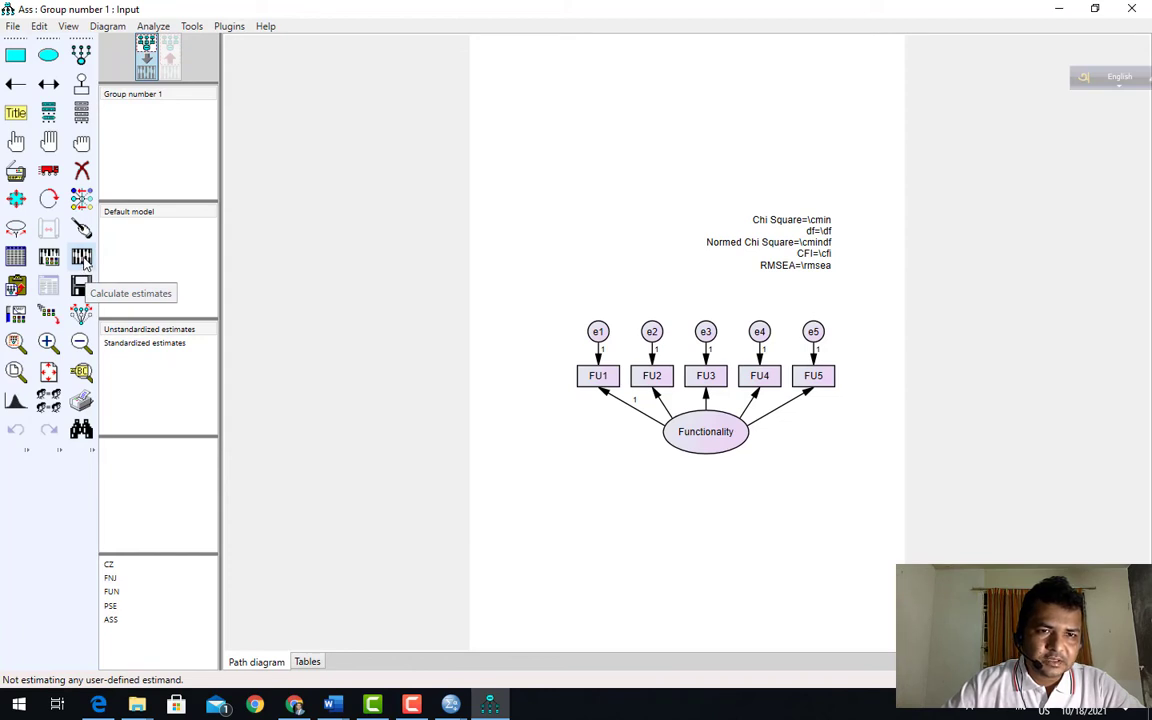
Calculate estimates and show the output path diagram with CFI .942 and RMSEA .315.
{"action": "left_click", "coordinate": [83, 259]}
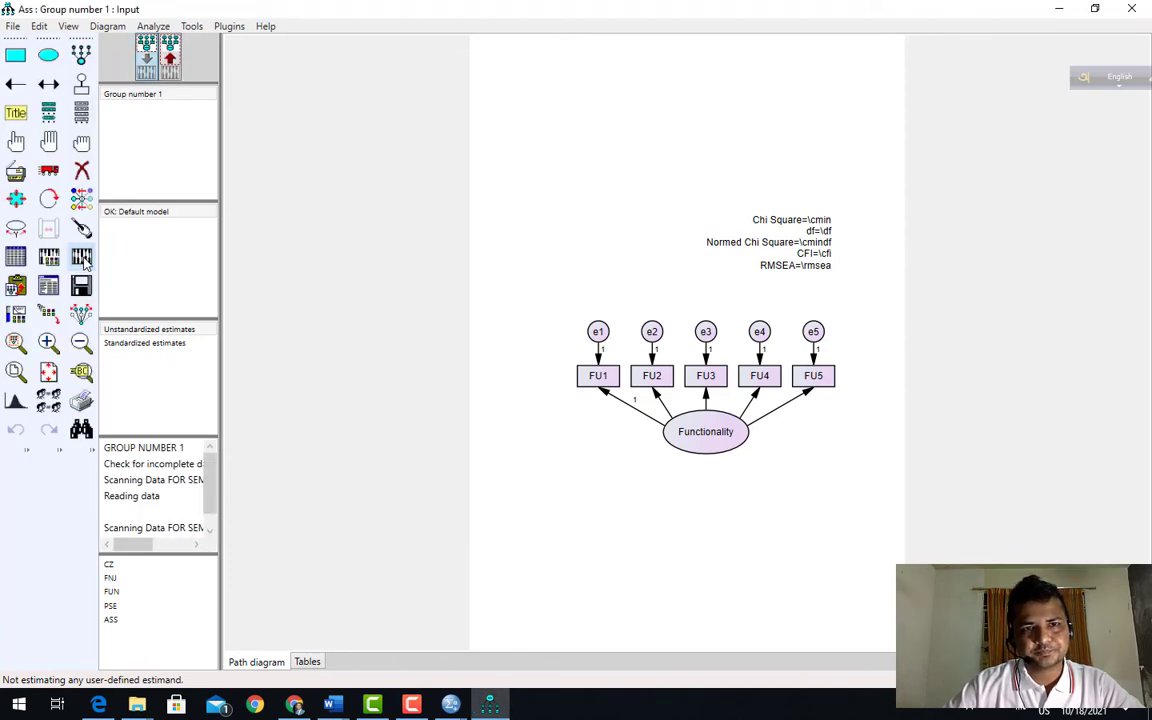
{"action": "left_click", "coordinate": [170, 60]}
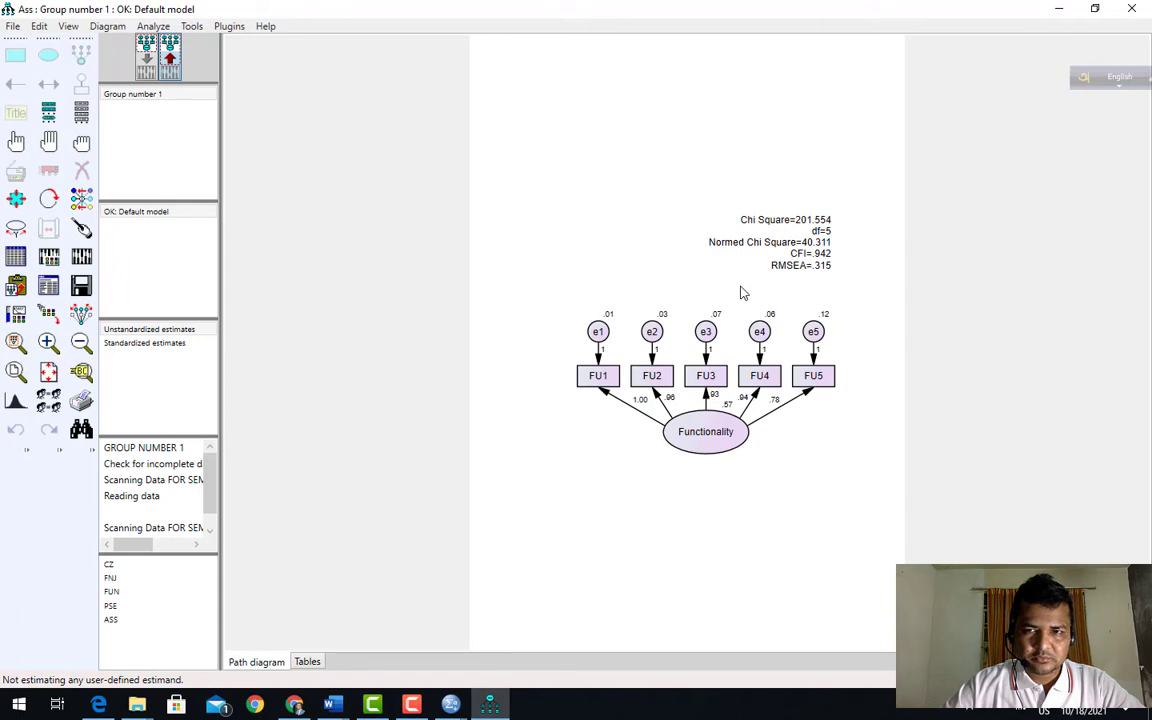
{"action": "left_click", "coordinate": [48, 287]}
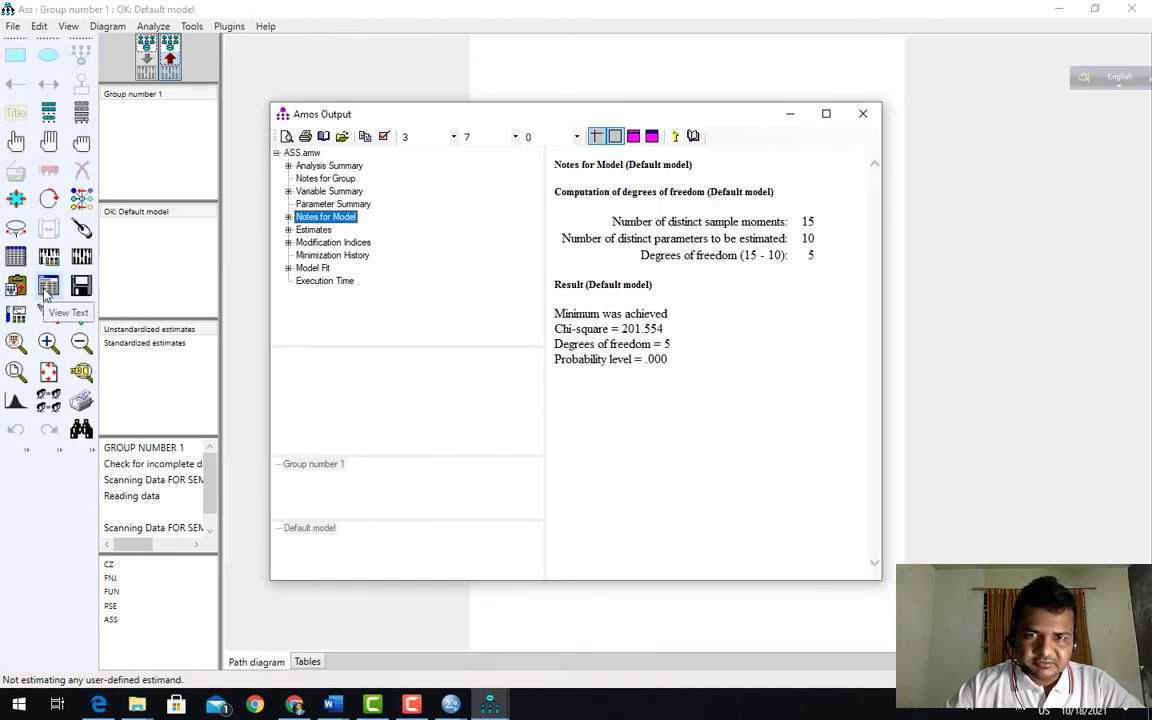
{"action": "left_click", "coordinate": [323, 242]}
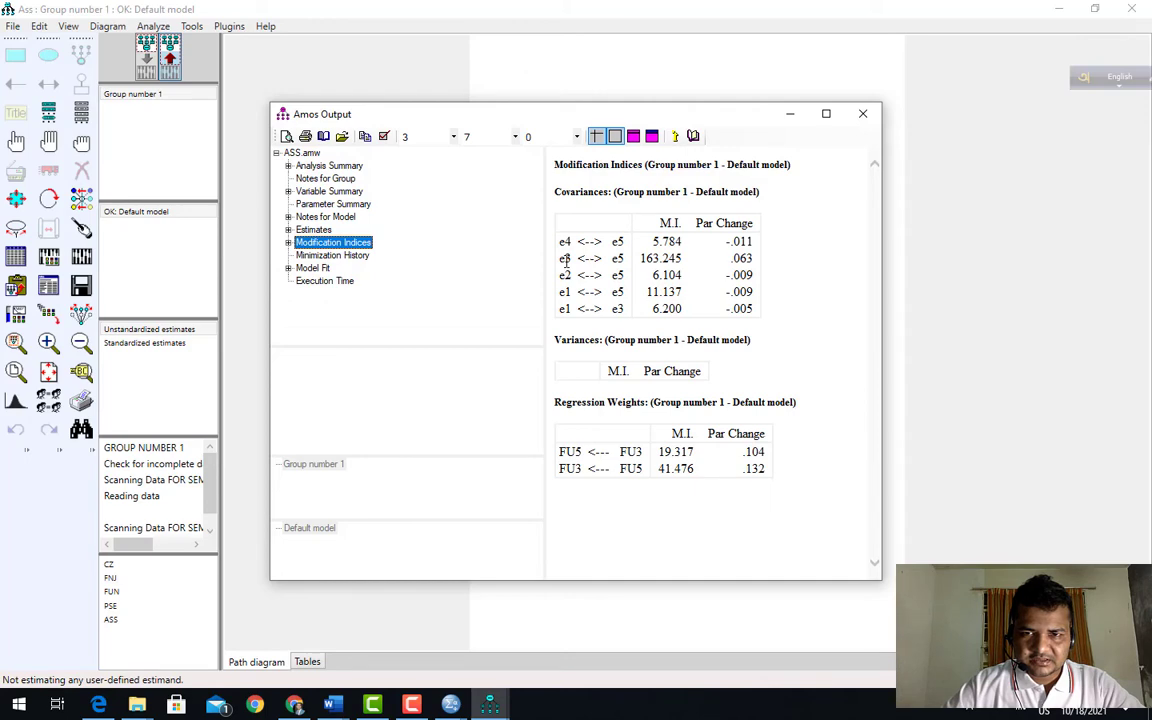
{"action": "left_click", "coordinate": [863, 113]}
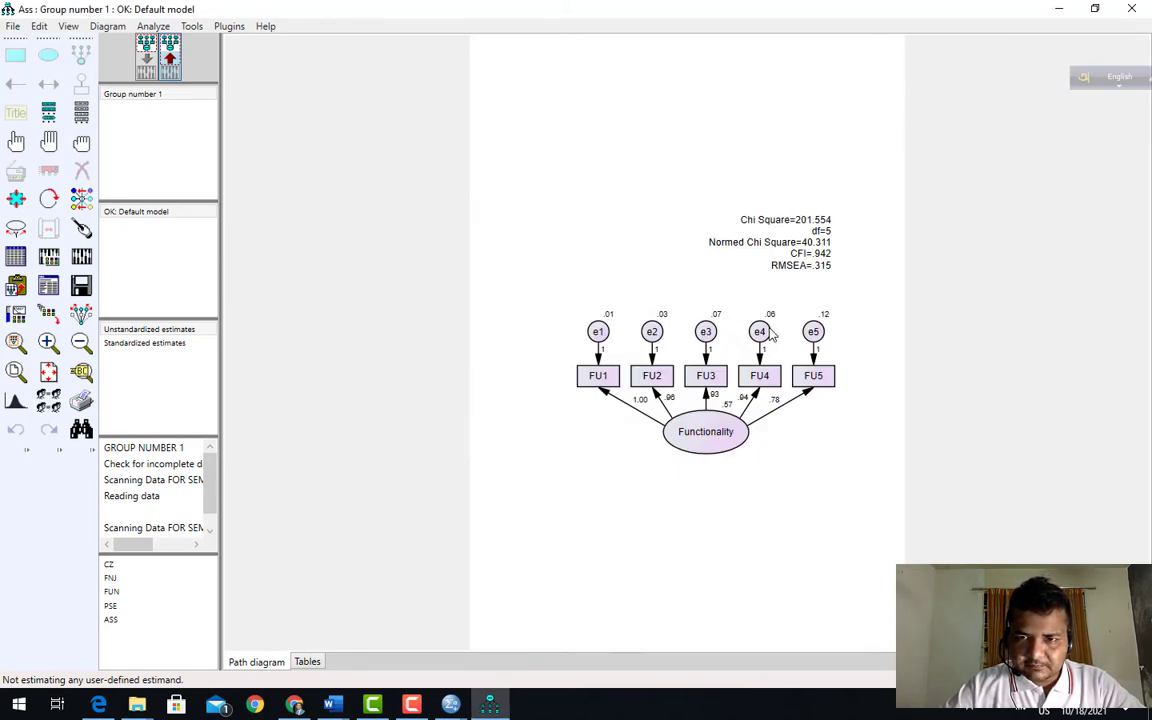
Draw a covariance between error terms e3 and e5, then touch up FU1, e3 and e5.
{"action": "key", "text": "F6"}
{"action": "left_click_drag", "start_coordinate": [706, 331], "coordinate": [812, 331]}
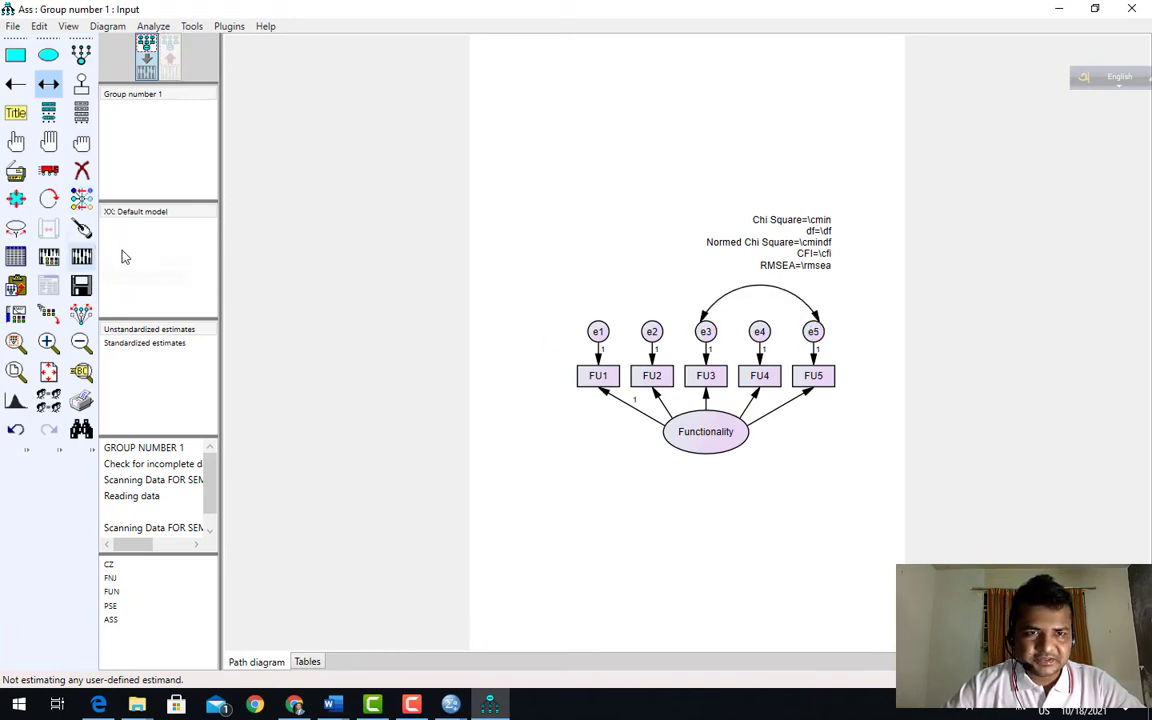
{"action": "left_click", "coordinate": [85, 230]}
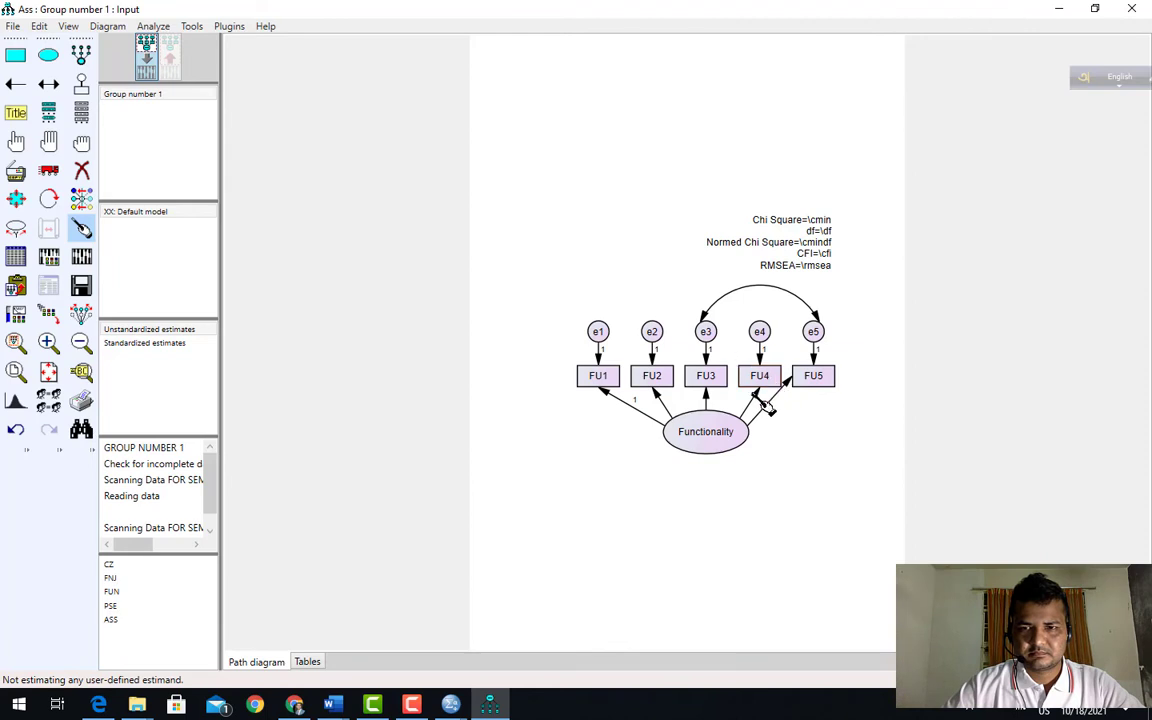
{"action": "left_click", "coordinate": [603, 384]}
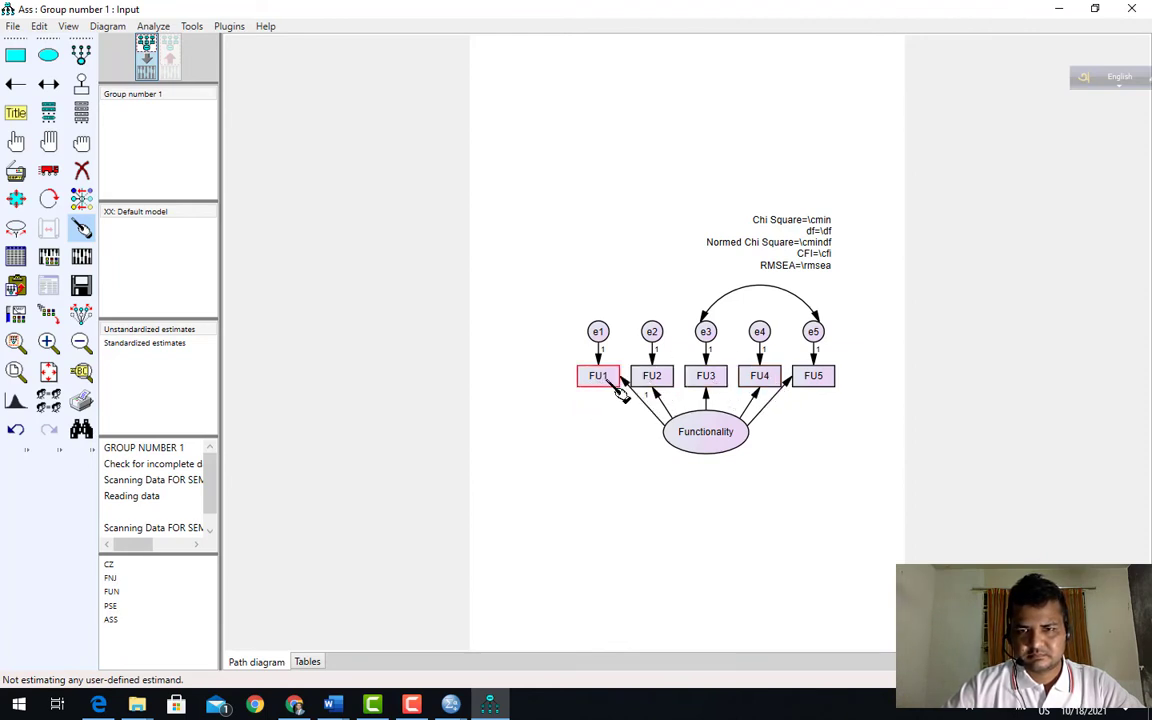
{"action": "left_click", "coordinate": [710, 333]}
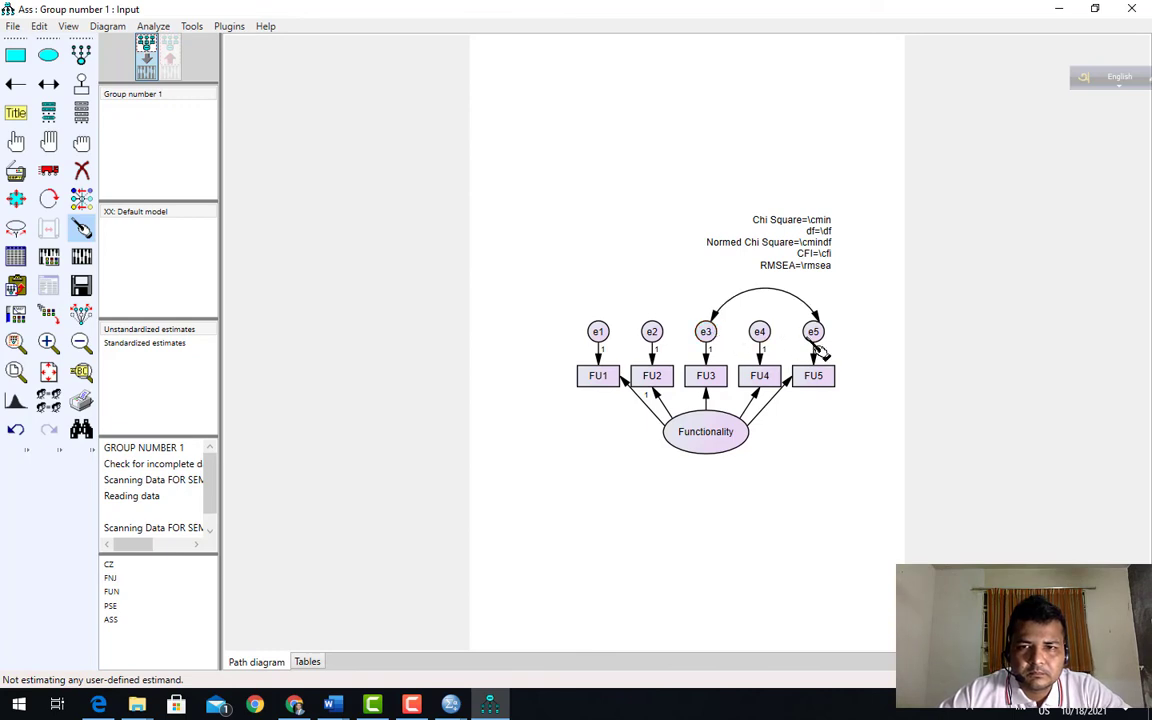
{"action": "left_click", "coordinate": [814, 338]}
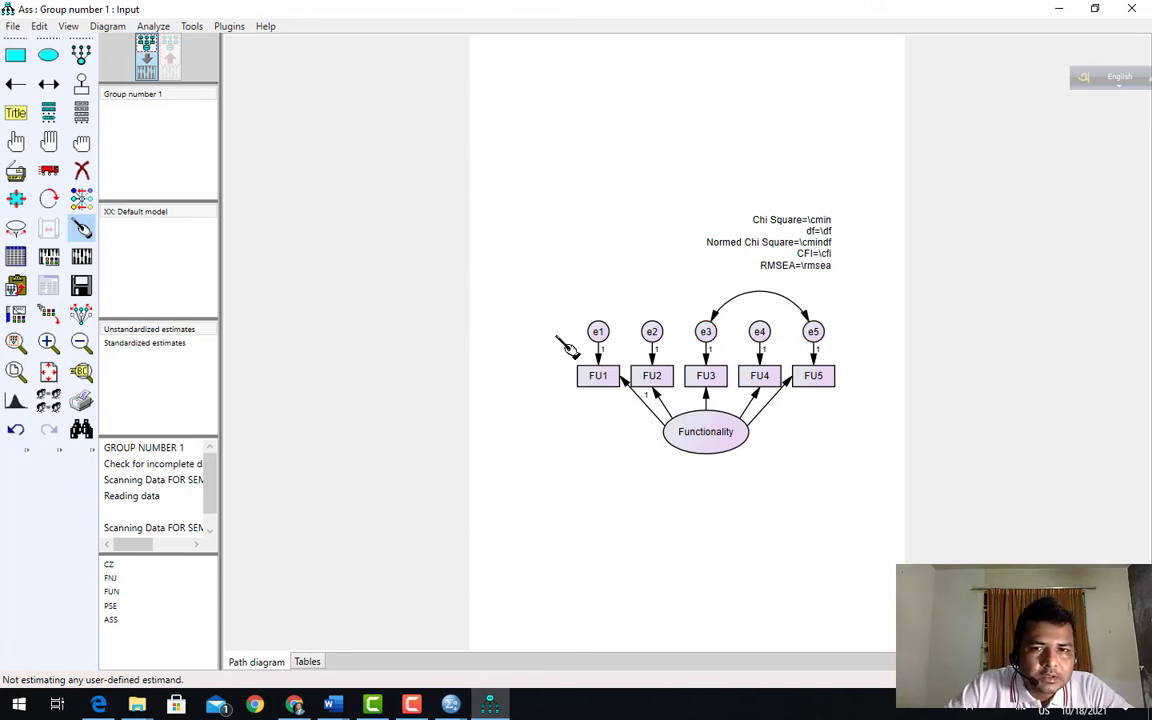
Re-estimate the model with standardized estimates shown (Chi-square 3.152, RMSEA .000) and open the text output.
{"action": "left_click", "coordinate": [81, 256]}
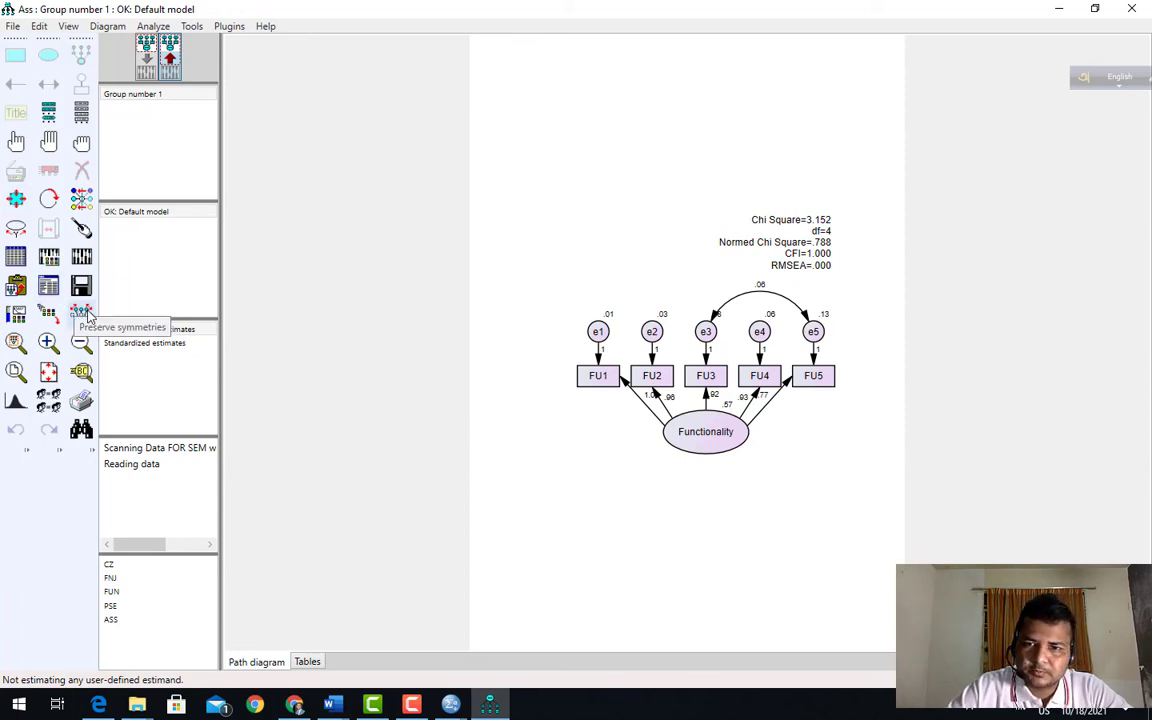
{"action": "left_click", "coordinate": [133, 343]}
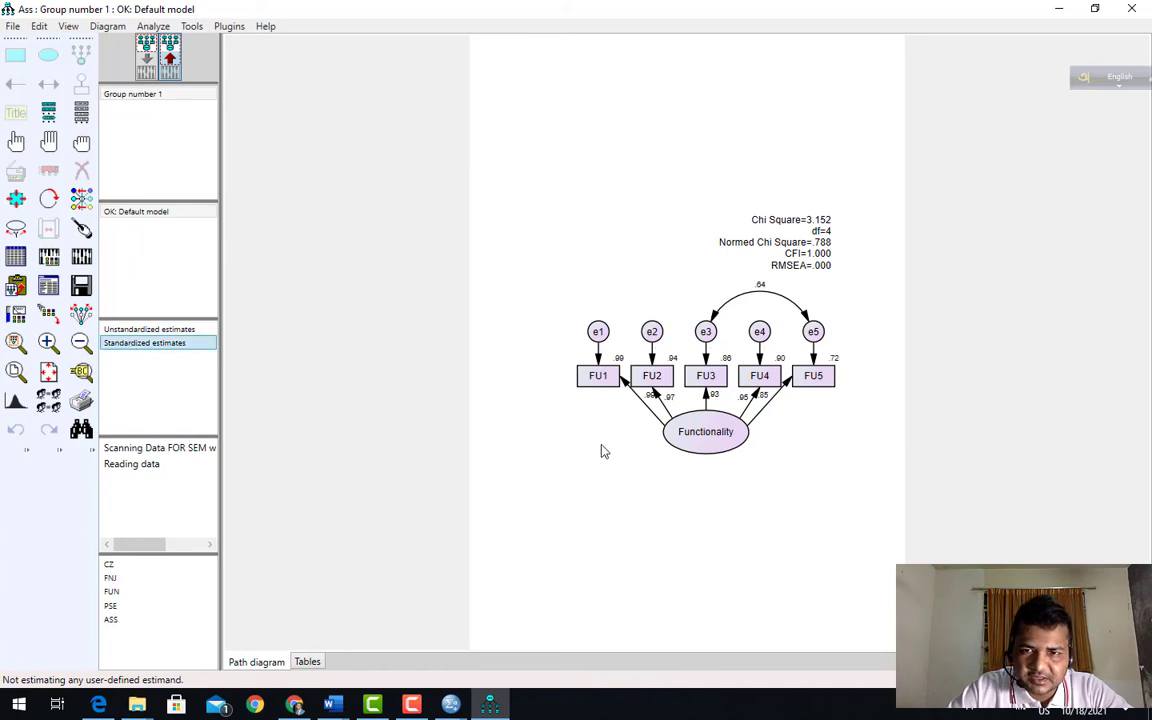
{"action": "left_click", "coordinate": [49, 286]}
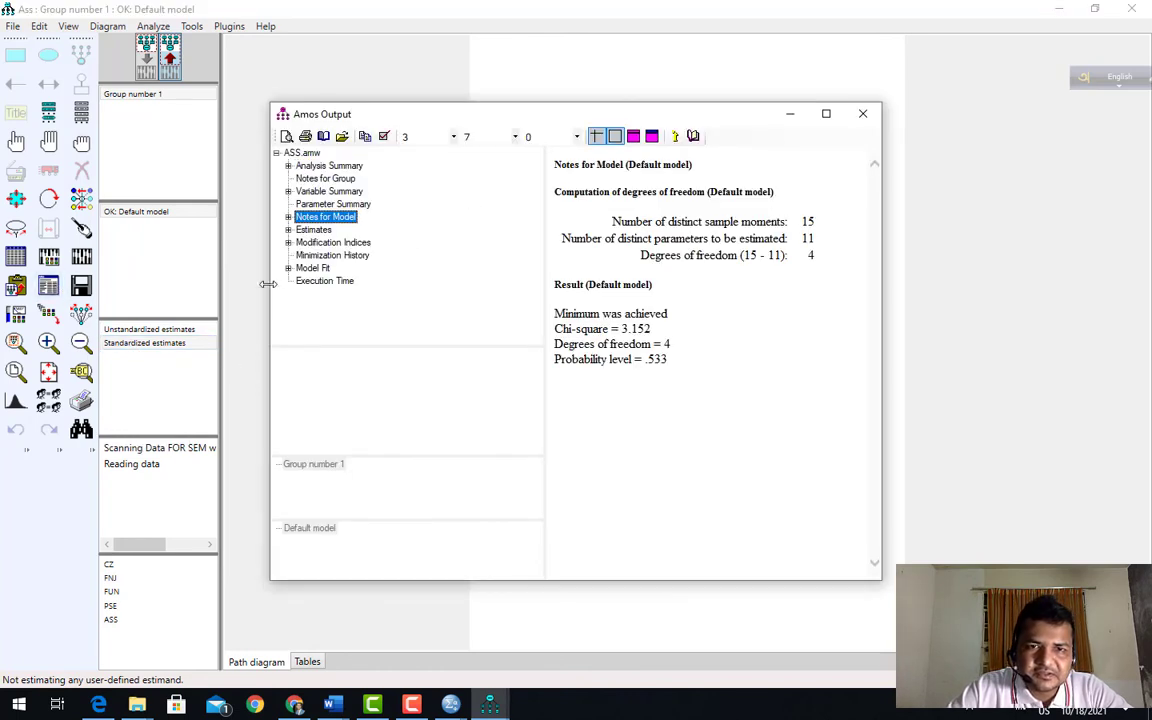
Review the Scalars estimates, including squared multiple correlations from .721 (FU5) to .989 (FU1).
{"action": "left_click", "coordinate": [288, 230]}
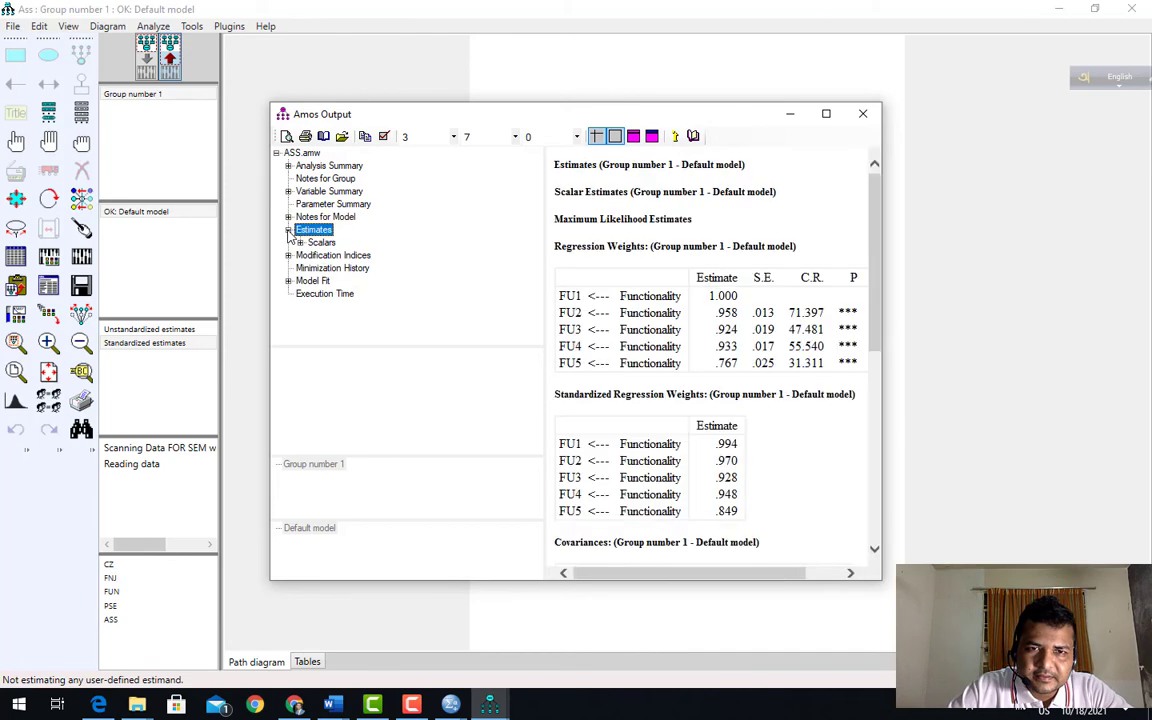
{"action": "left_click", "coordinate": [300, 244]}
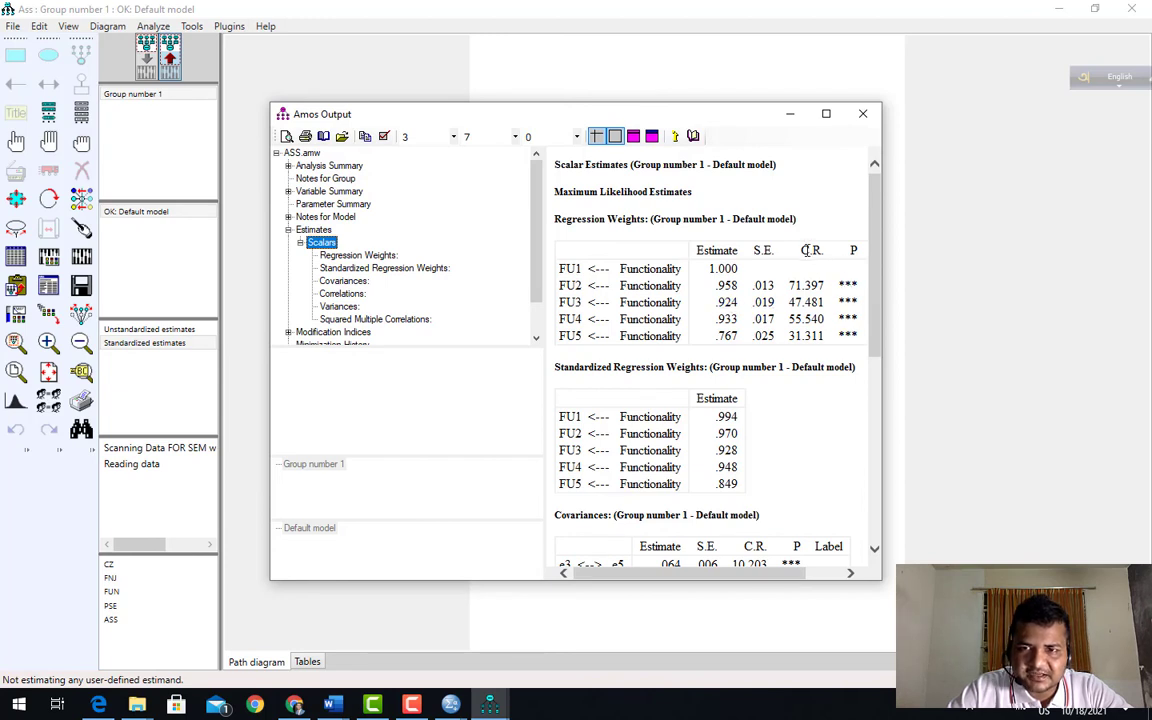
{"action": "scroll", "coordinate": [631, 518], "scroll_direction": "down", "scroll_amount": 8}
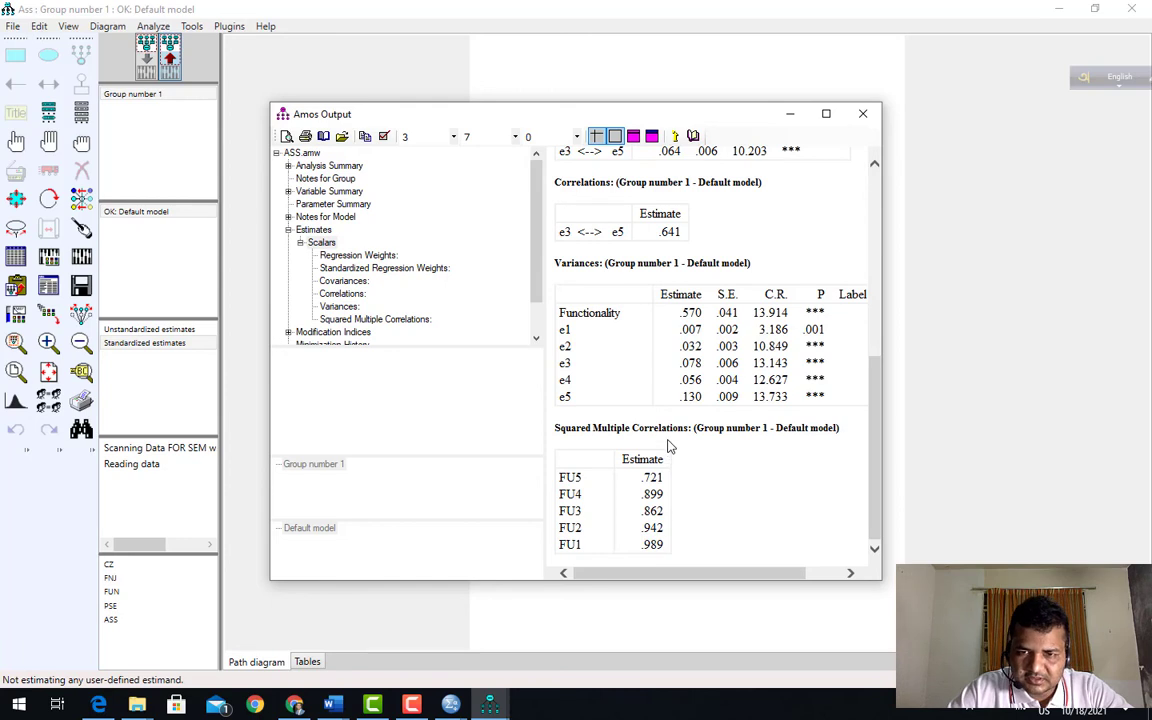
Close the text output and copy the standardized path diagram to the clipboard.
{"action": "left_click", "coordinate": [145, 343]}
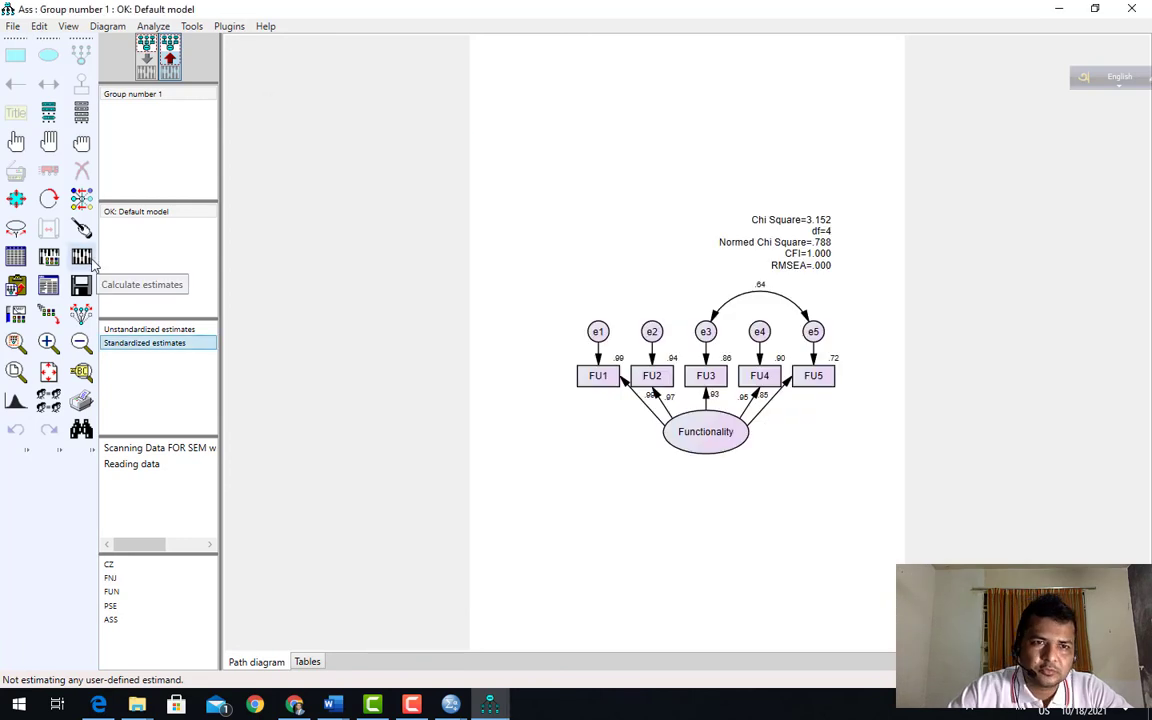
{"action": "left_click", "coordinate": [16, 287]}
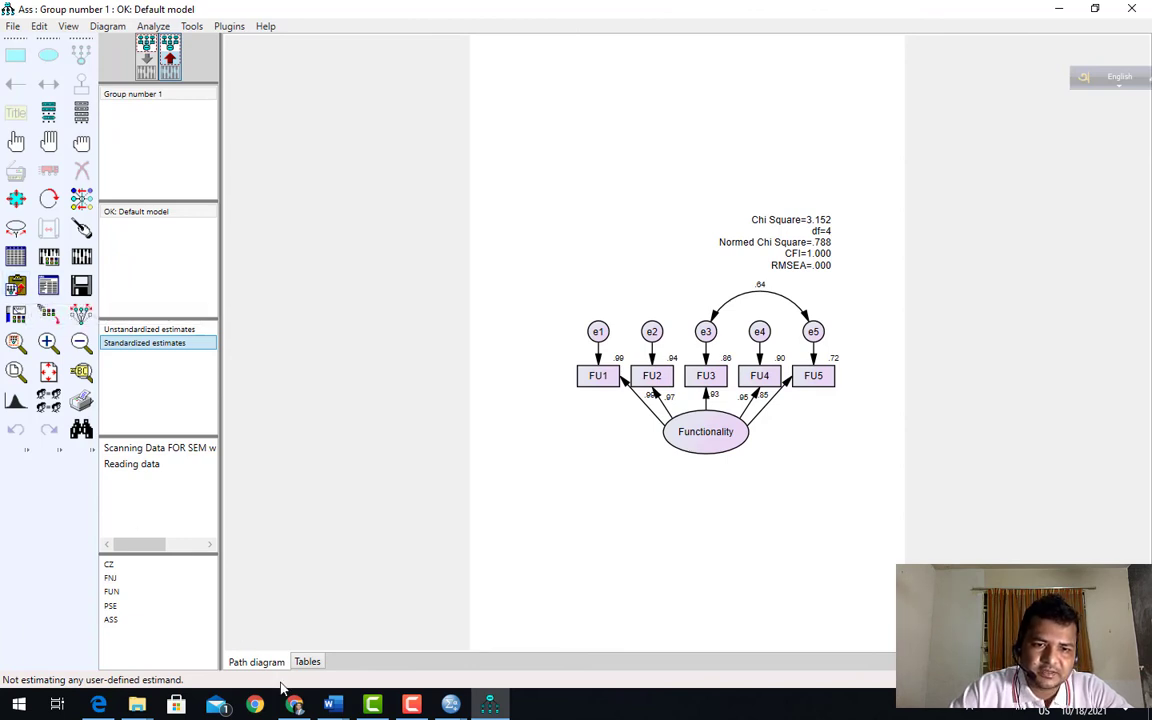
{"action": "left_click", "coordinate": [332, 706]}
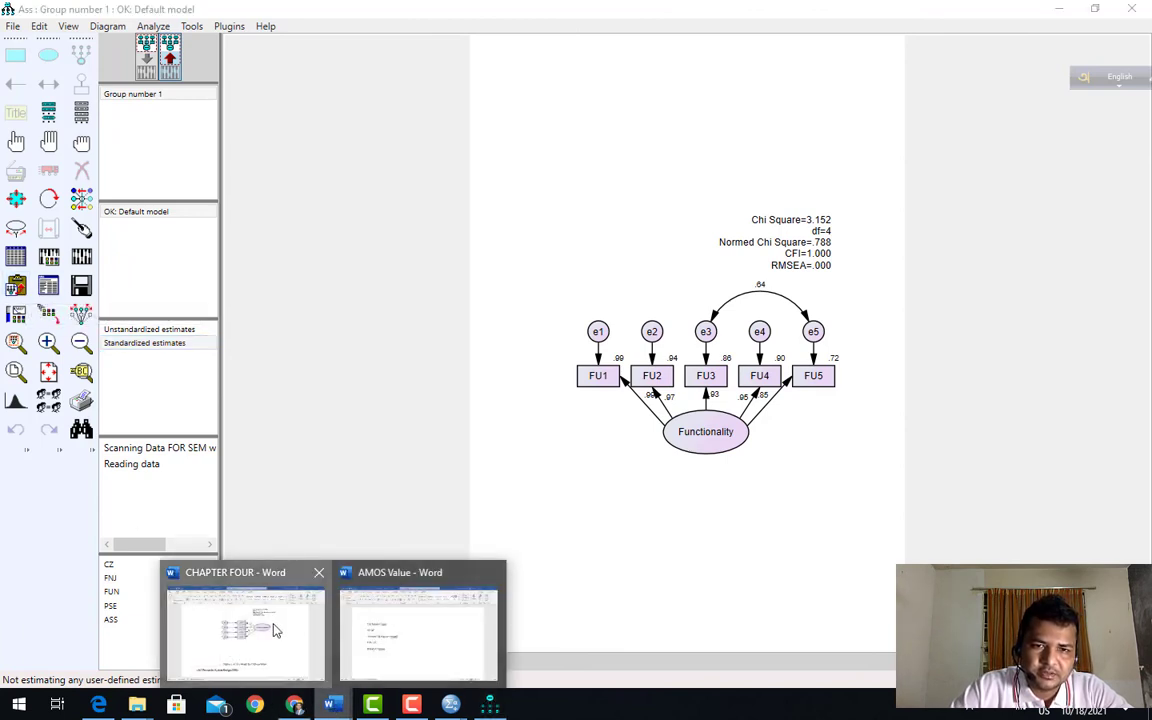
Bring the AMOS Value Word document to the front.
{"action": "left_click", "coordinate": [300, 632]}
{"action": "mouse_move", "coordinate": [335, 708]}
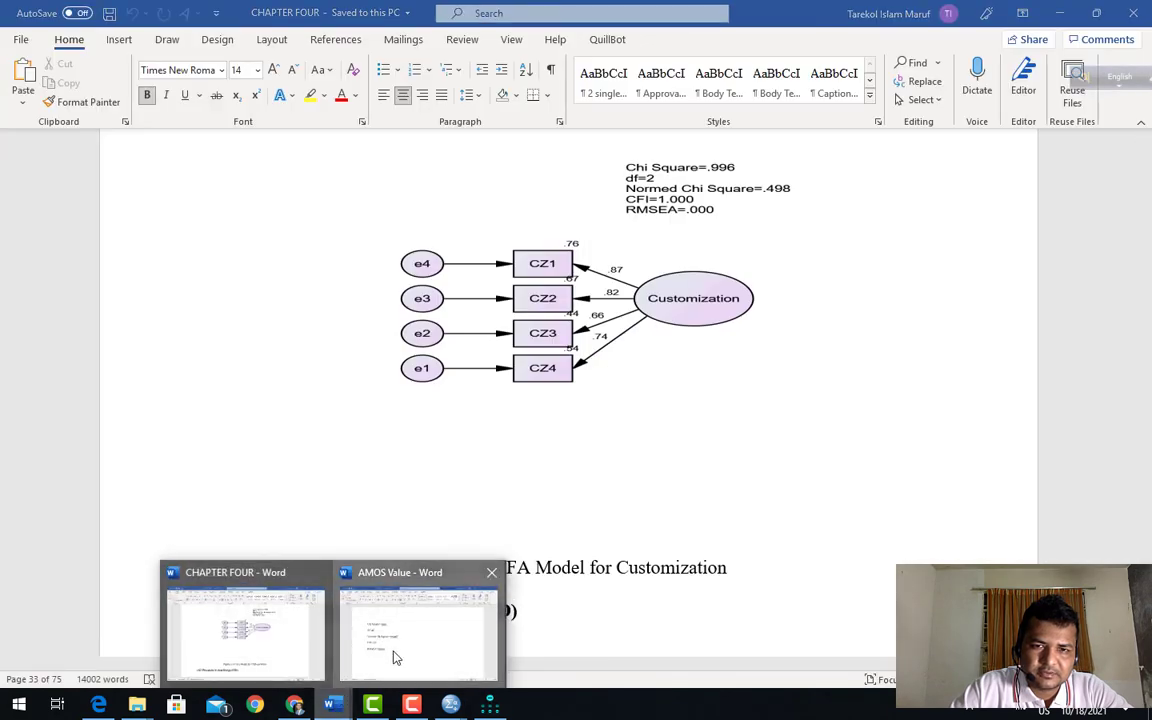
{"action": "left_click", "coordinate": [355, 595]}
Paste the standardized path diagram on a new line below the RMSEA fit text.
{"action": "left_click", "coordinate": [374, 518]}
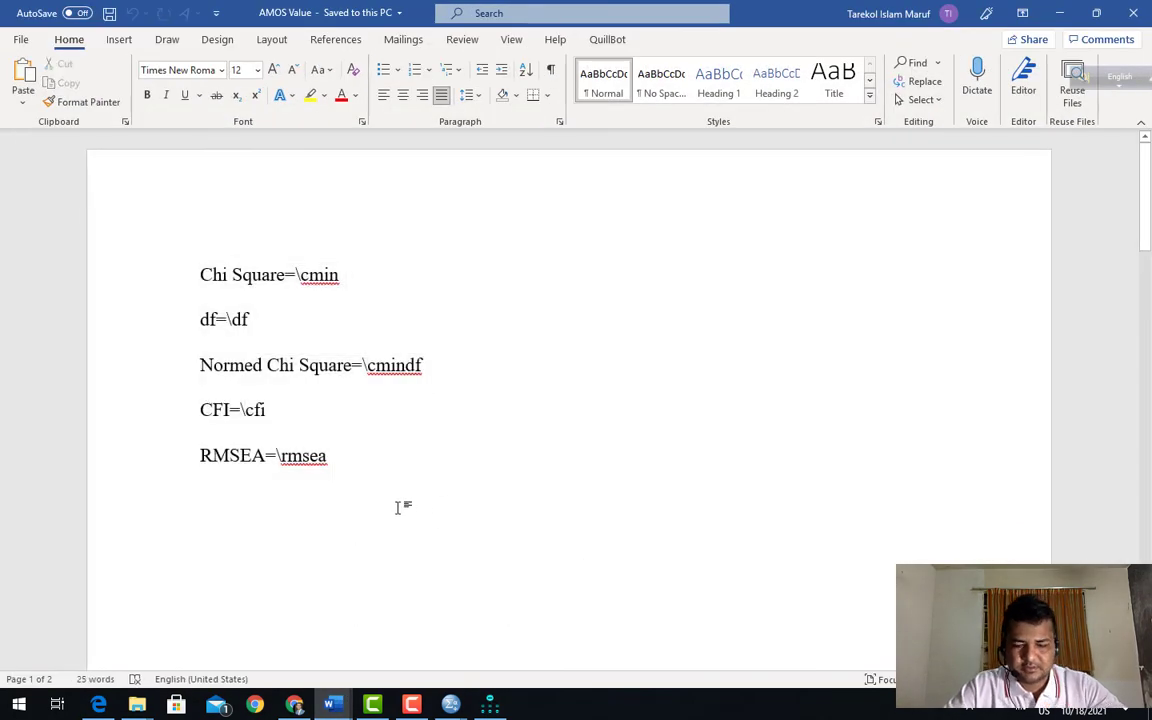
{"action": "key", "text": "Return"}
{"action": "key", "text": "Return"}
{"action": "key", "text": "Return"}
{"action": "key", "text": "Return"}
{"action": "left_click", "coordinate": [318, 512]}
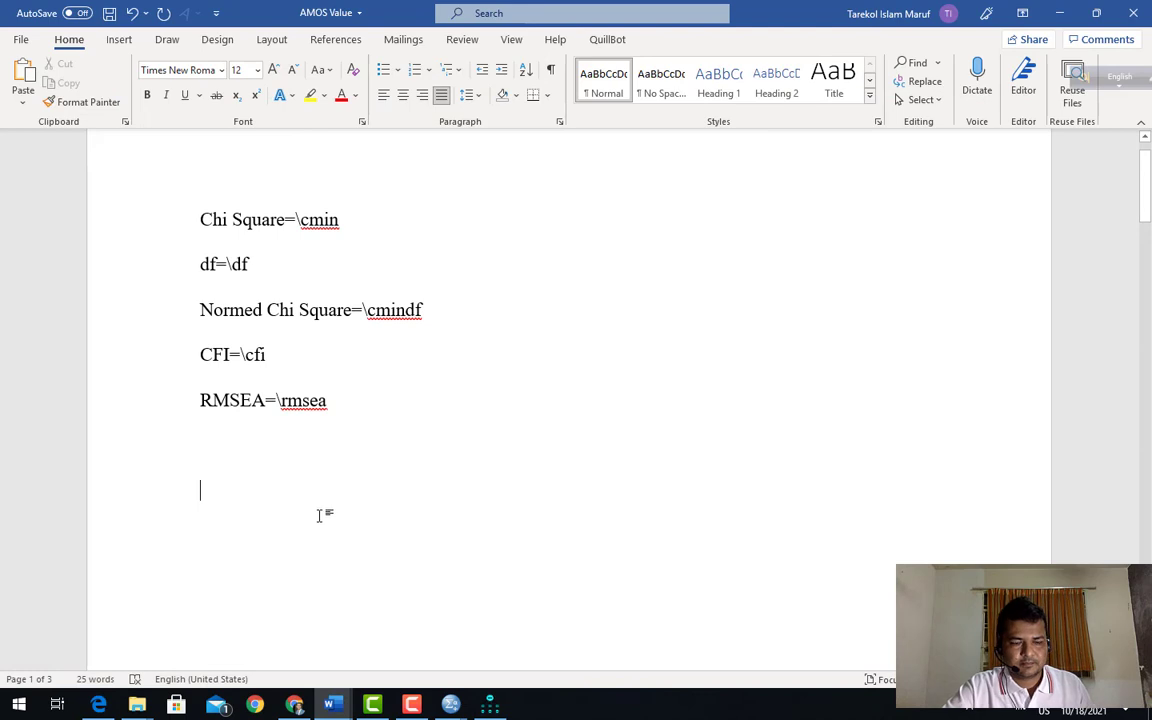
{"action": "key", "text": "ctrl+v"}
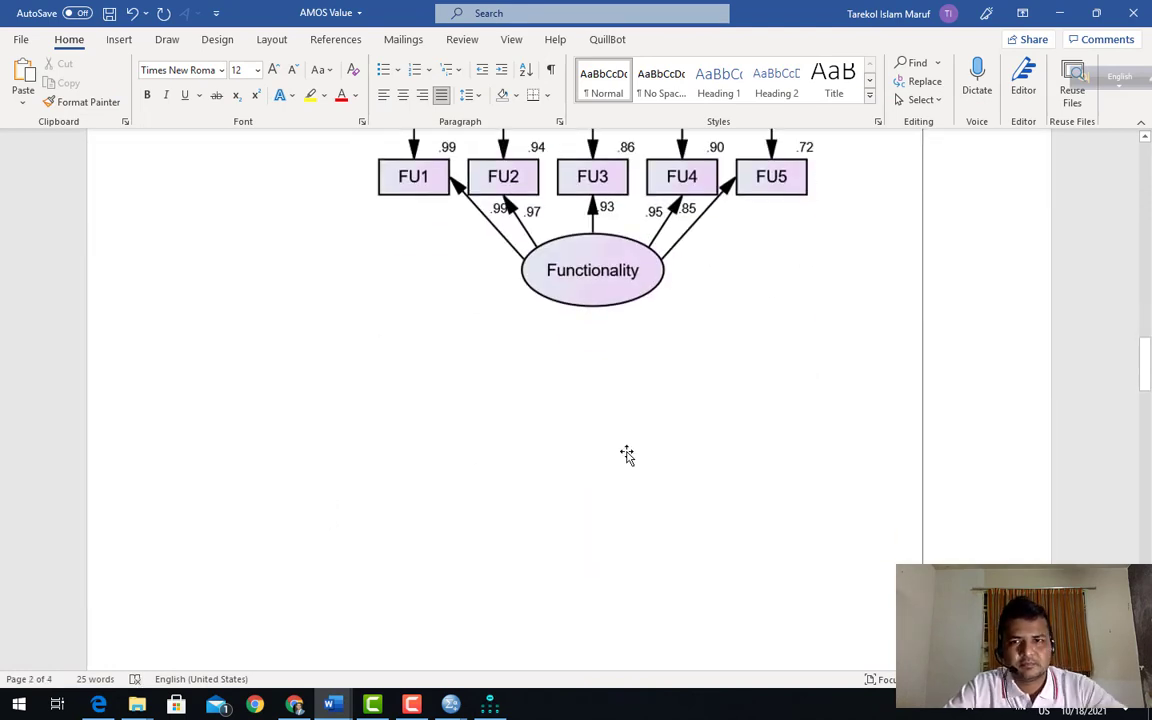
{"action": "left_click_drag", "start_coordinate": [1146, 350], "coordinate": [1048, 343]}
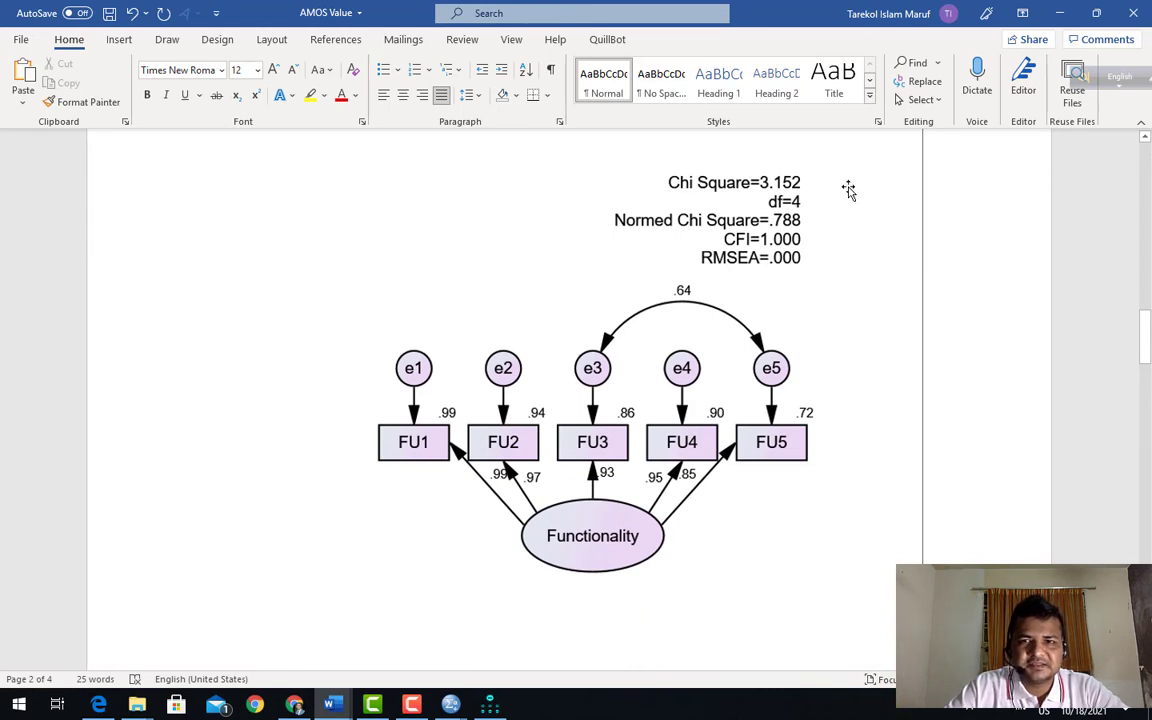